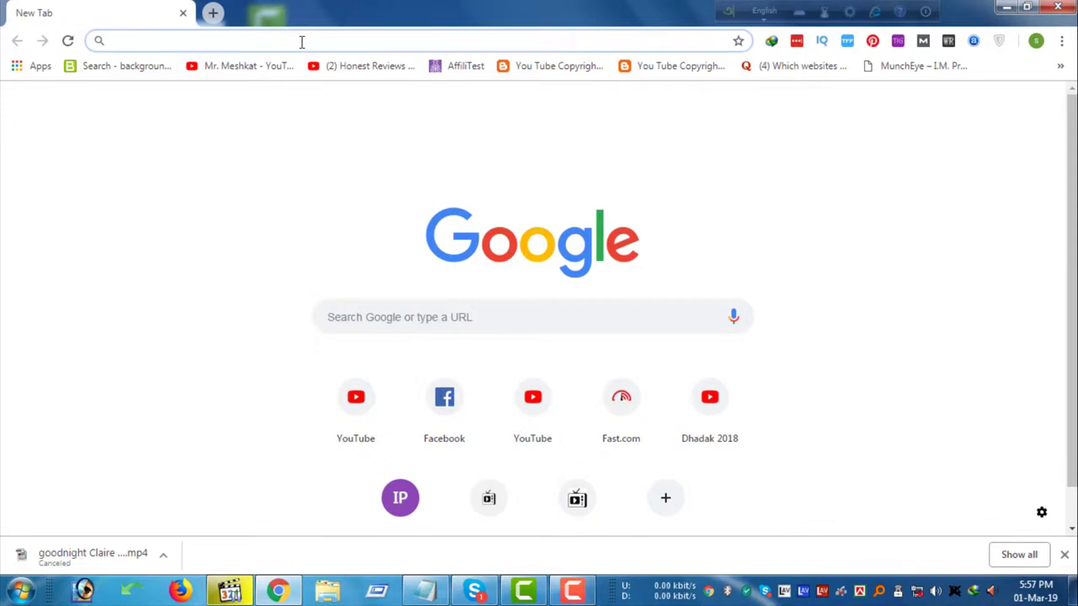
# Step: Open the router's admin page at 192.168.1.1 and log in with the saved username and password
pyautogui.write('19')
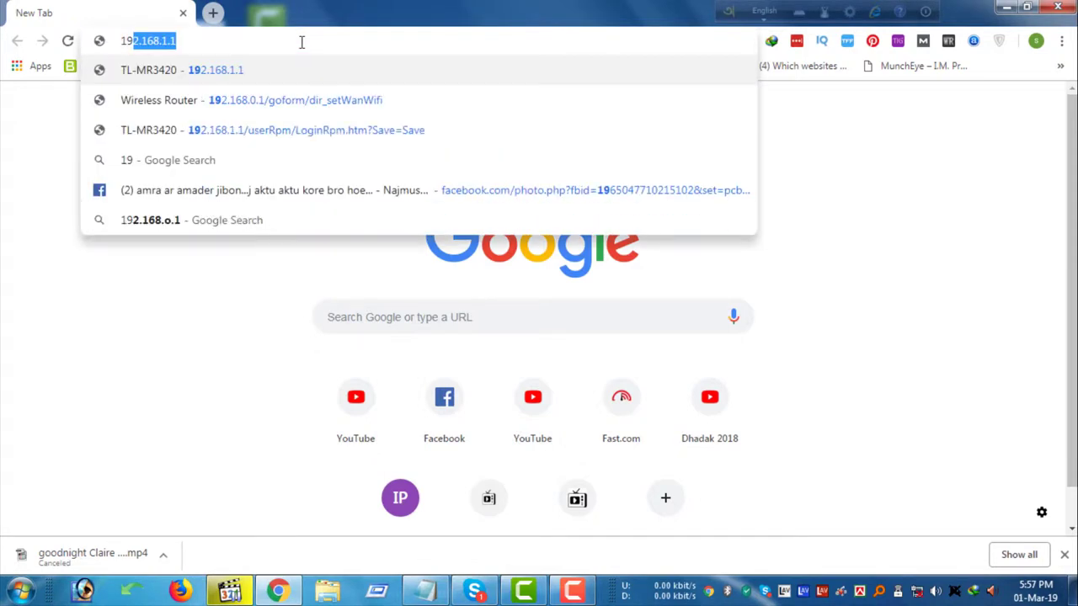
pyautogui.press('Return')
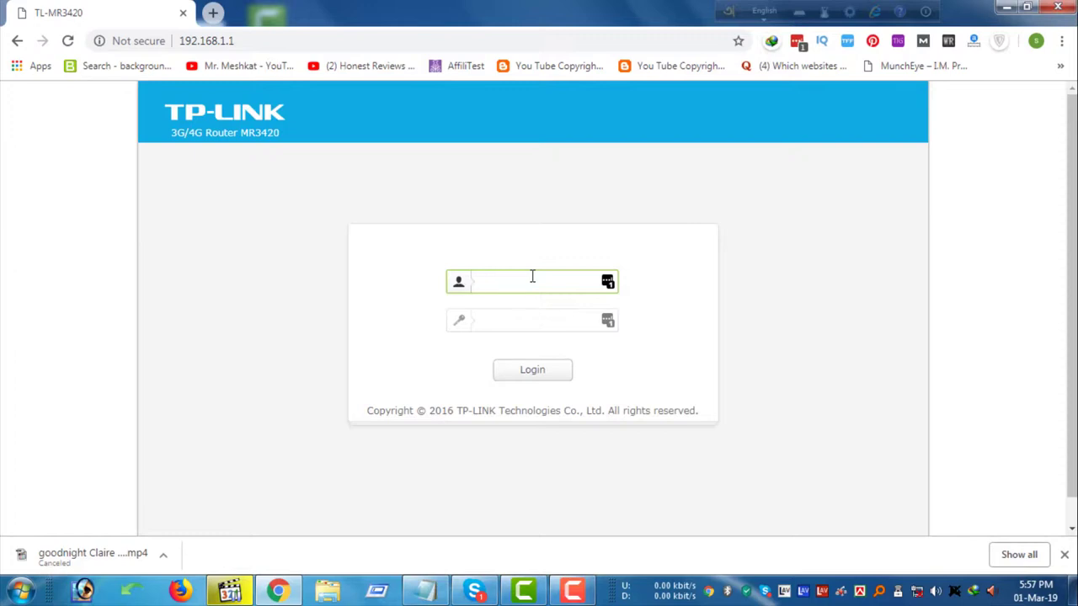
pyautogui.click(607, 283)
pyautogui.click(512, 356)
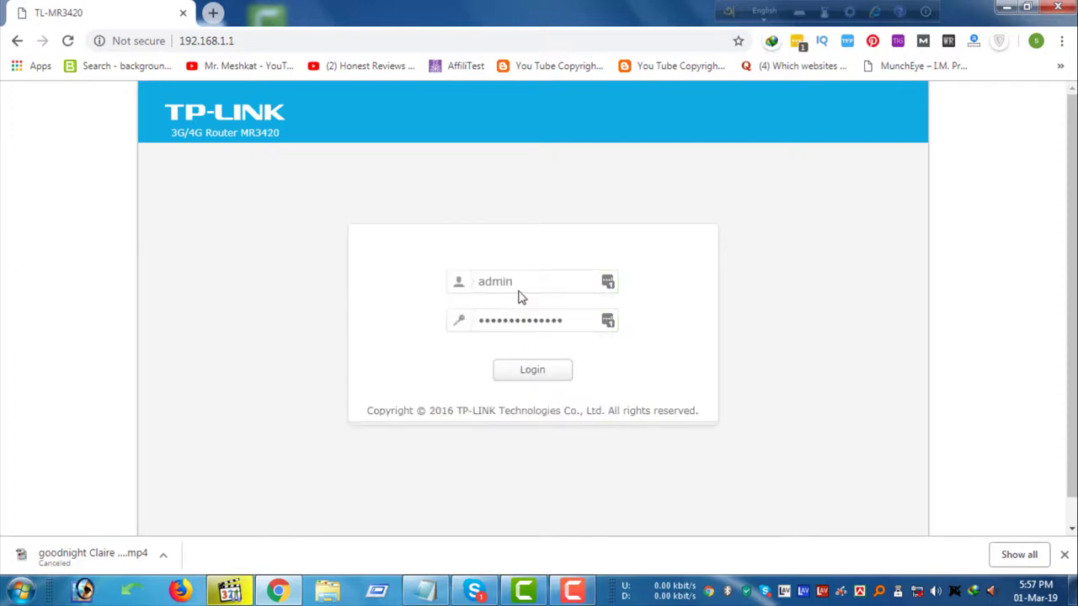
pyautogui.click(533, 373)
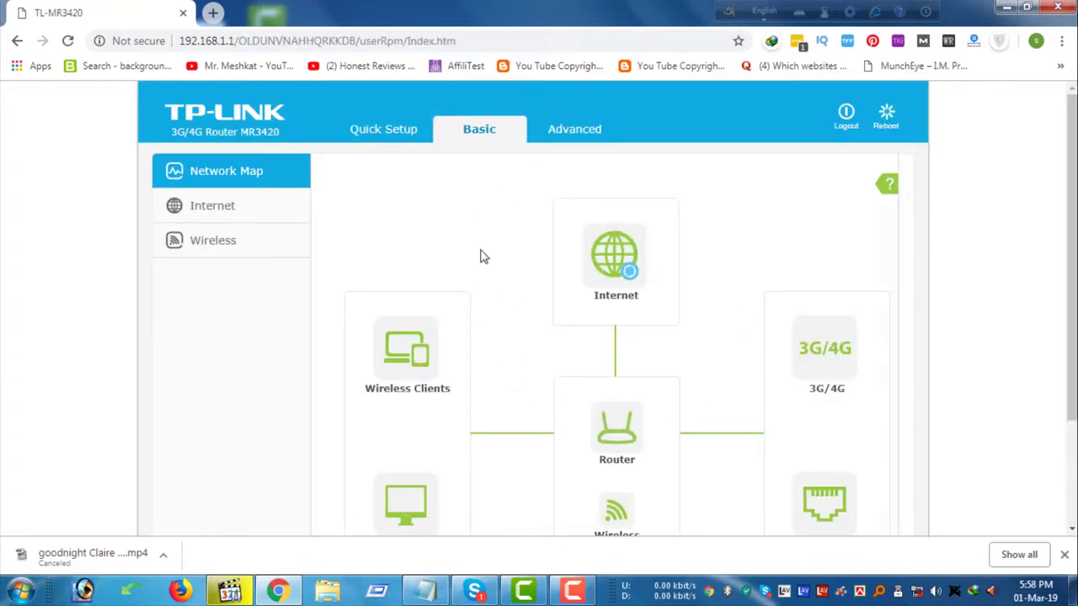
# Step: Examine the network map, including the details of the wireless clients, the WAN connection and the wired clients
pyautogui.scroll(-1, 484, 257)
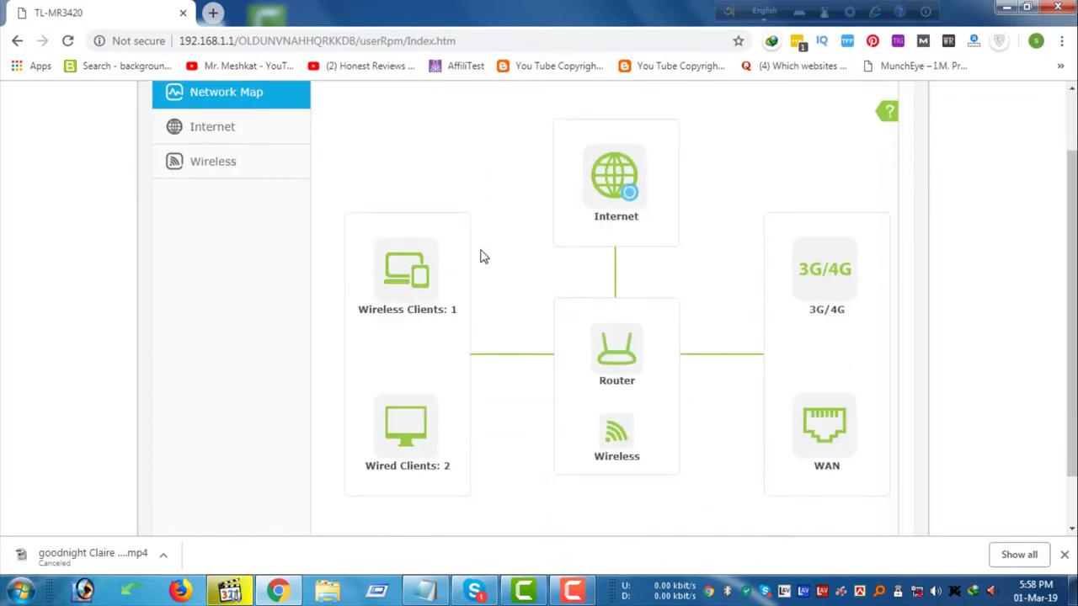
pyautogui.scroll(1, 483, 257)
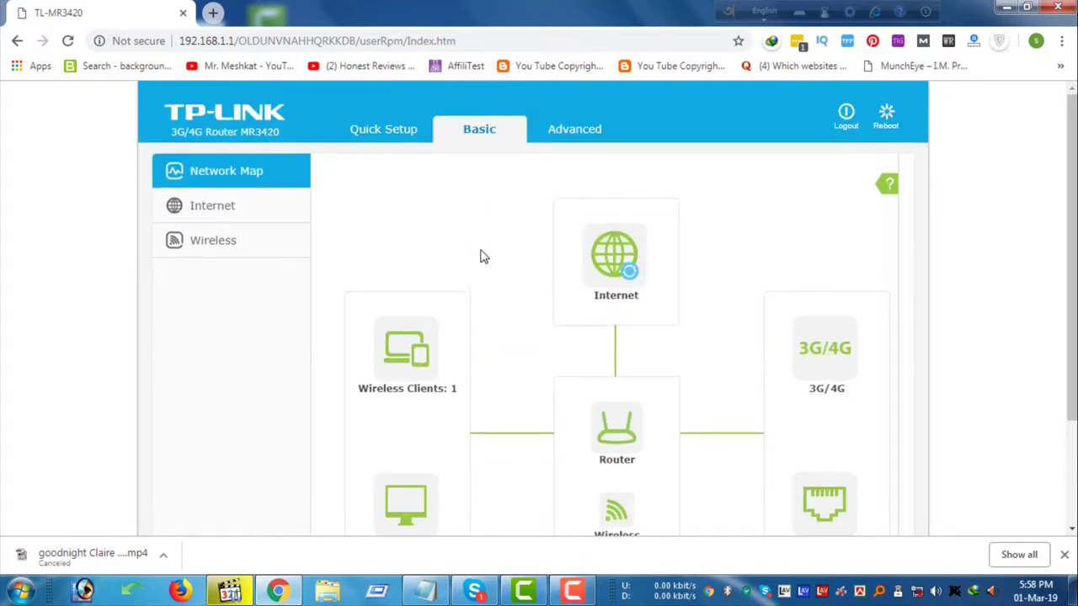
pyautogui.scroll(-1, 483, 257)
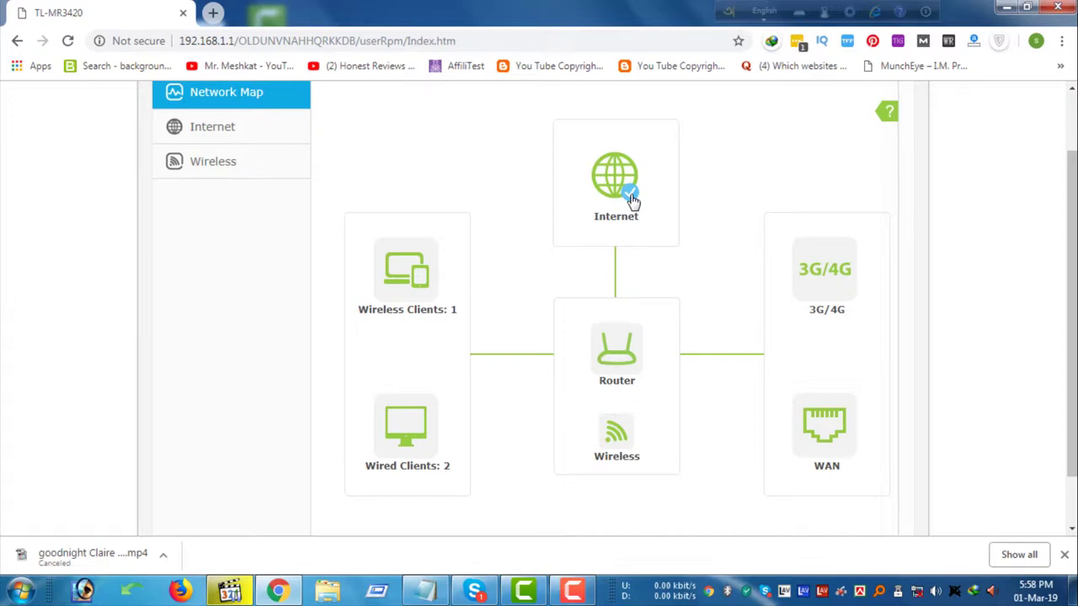
pyautogui.click(426, 287)
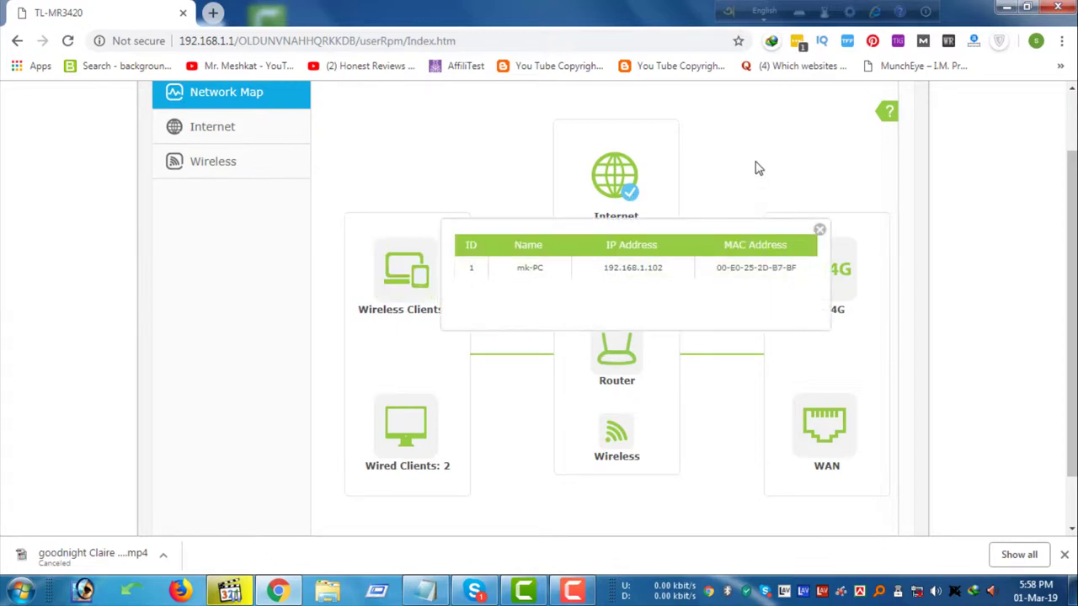
pyautogui.click(819, 229)
pyautogui.click(840, 434)
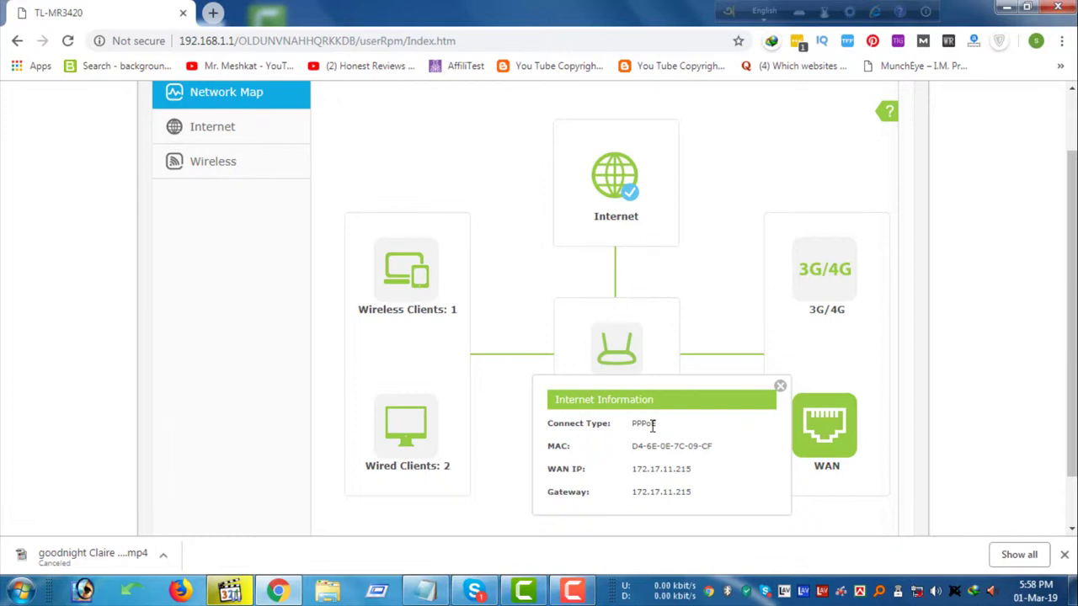
pyautogui.click(441, 441)
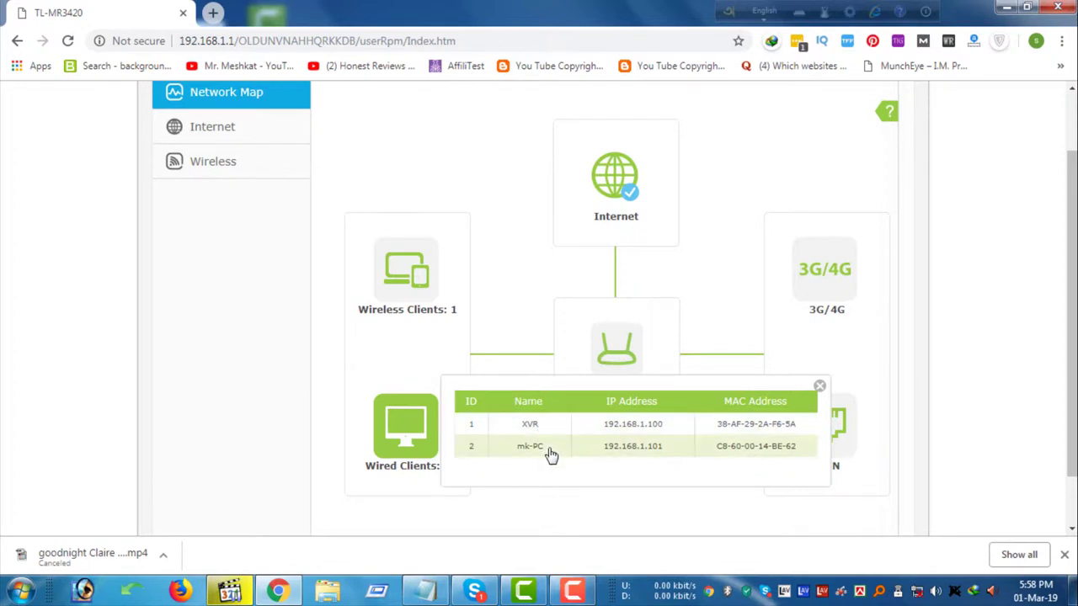
# Step: Review the basic 3G/4G and WAN internet settings, including the WAN username and password fields
pyautogui.click(211, 135)
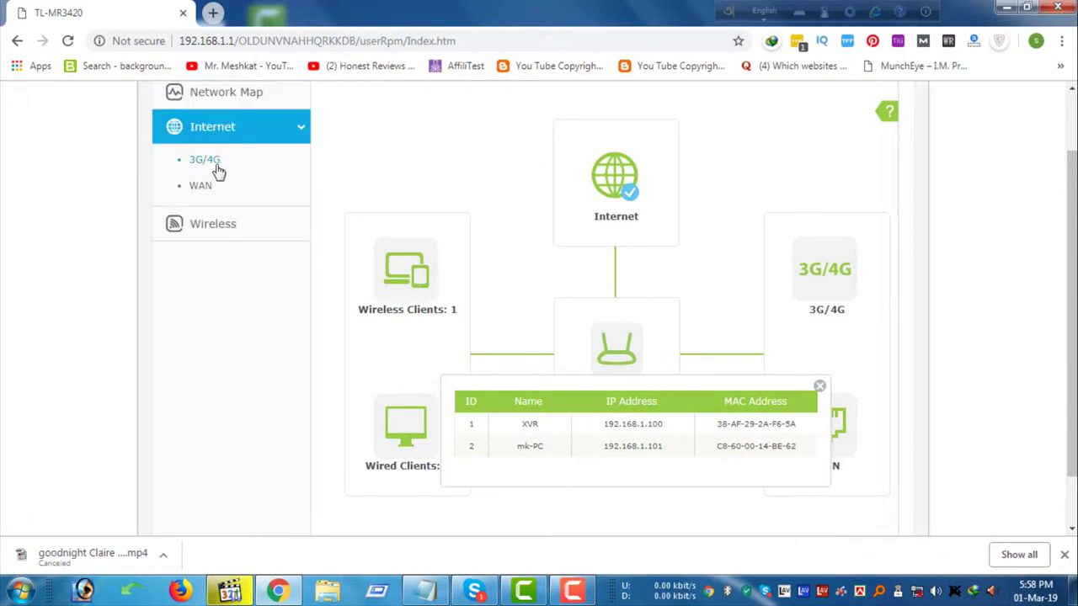
pyautogui.click(213, 168)
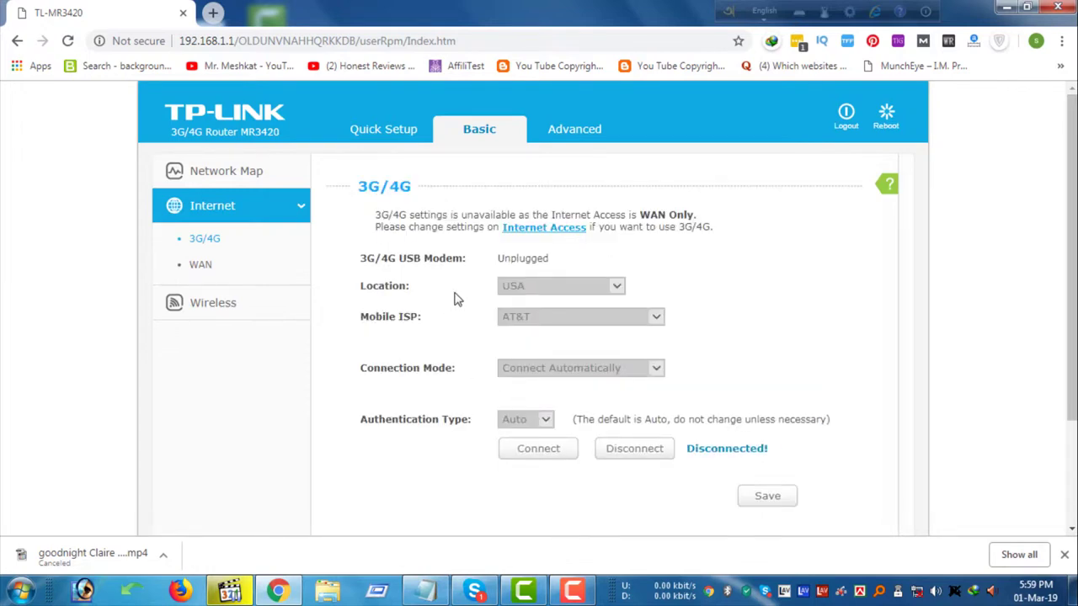
pyautogui.click(209, 266)
pyautogui.doubleClick(591, 272)
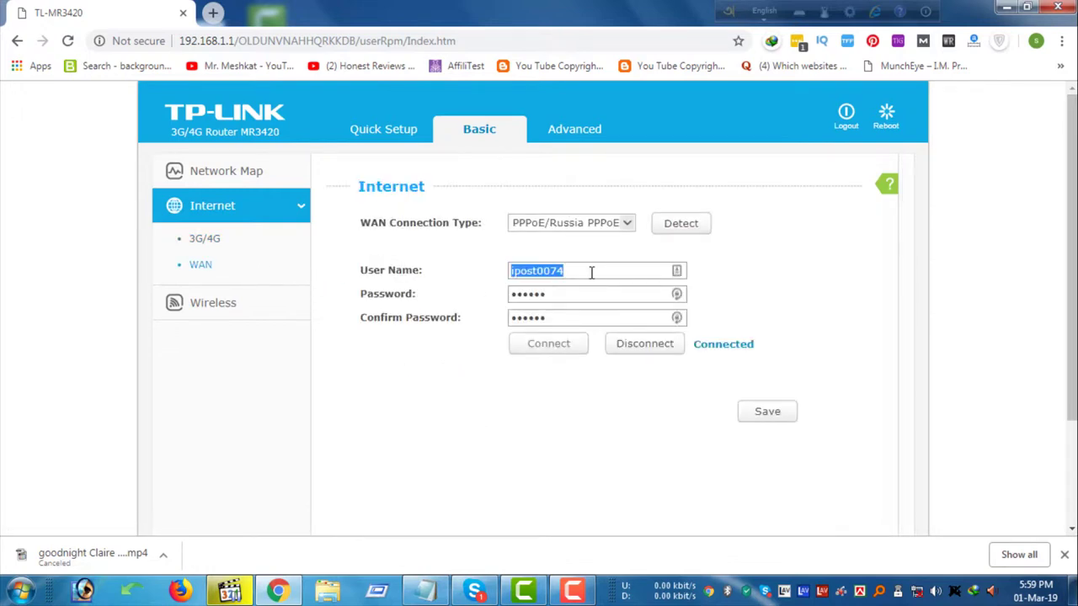
pyautogui.doubleClick(595, 296)
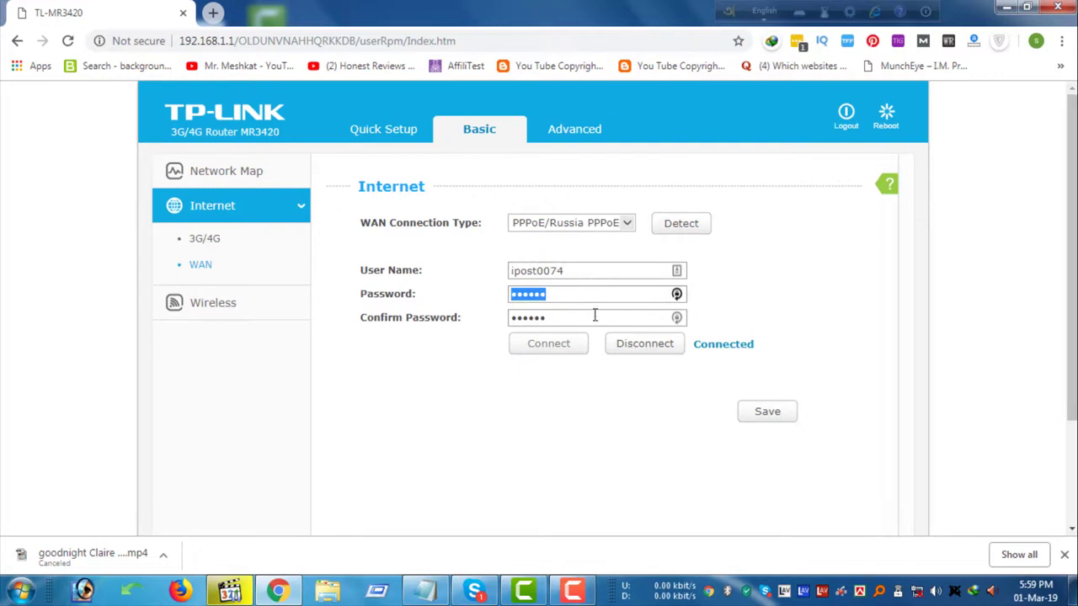
pyautogui.doubleClick(595, 317)
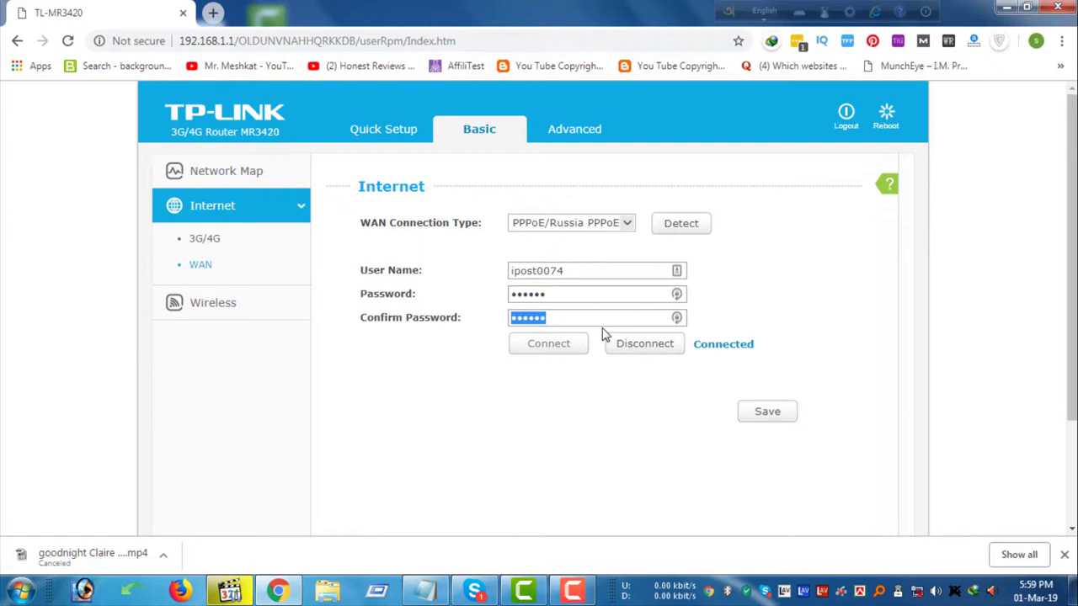
# Step: Start Quick Setup, set the time zone to (GMT+06:00) Alma-Ata, Dhaka, and continue to the operation mode
pyautogui.click(383, 129)
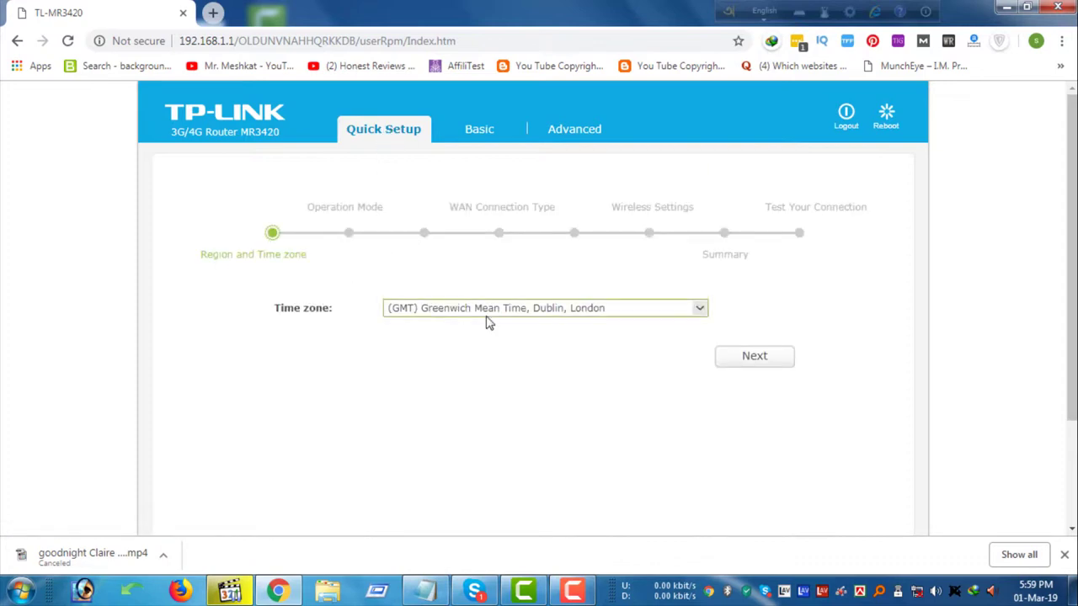
pyautogui.click(488, 309)
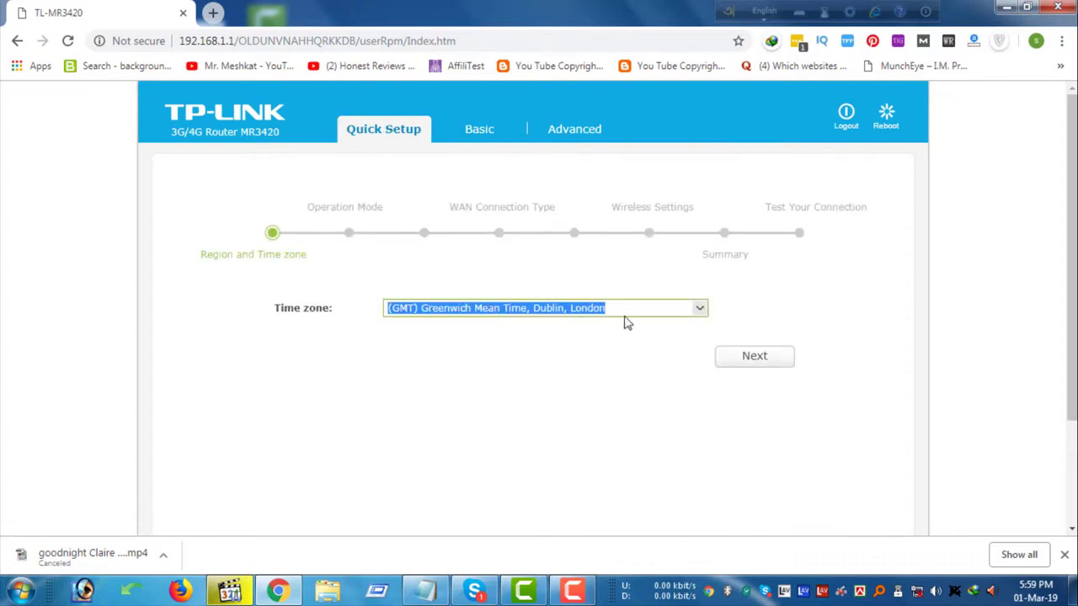
pyautogui.click(698, 311)
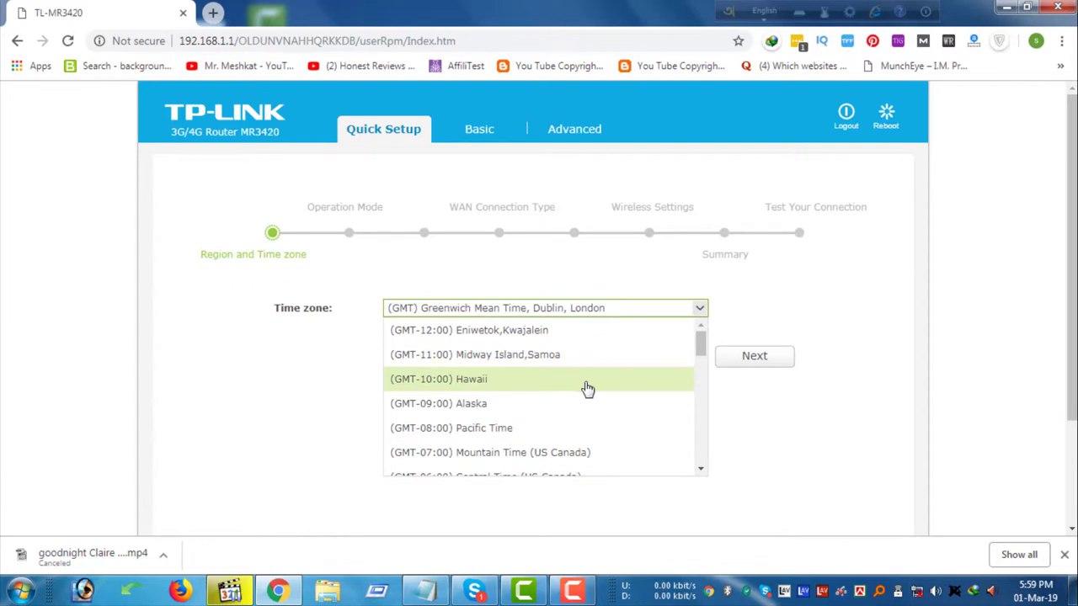
pyautogui.scroll(-3, 587, 389)
pyautogui.scroll(-5, 587, 389)
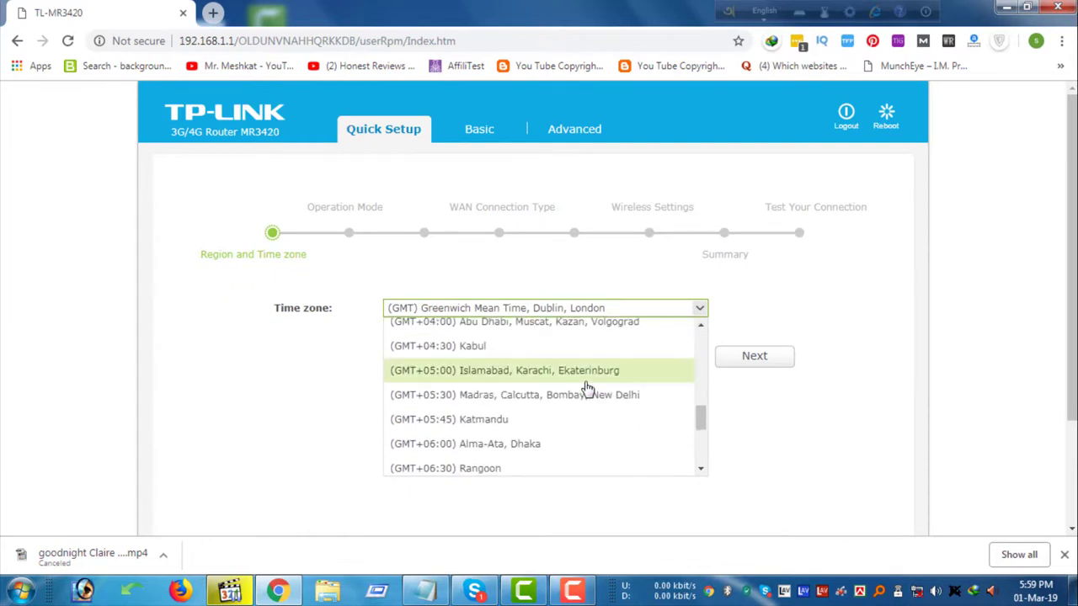
pyautogui.scroll(-2, 587, 389)
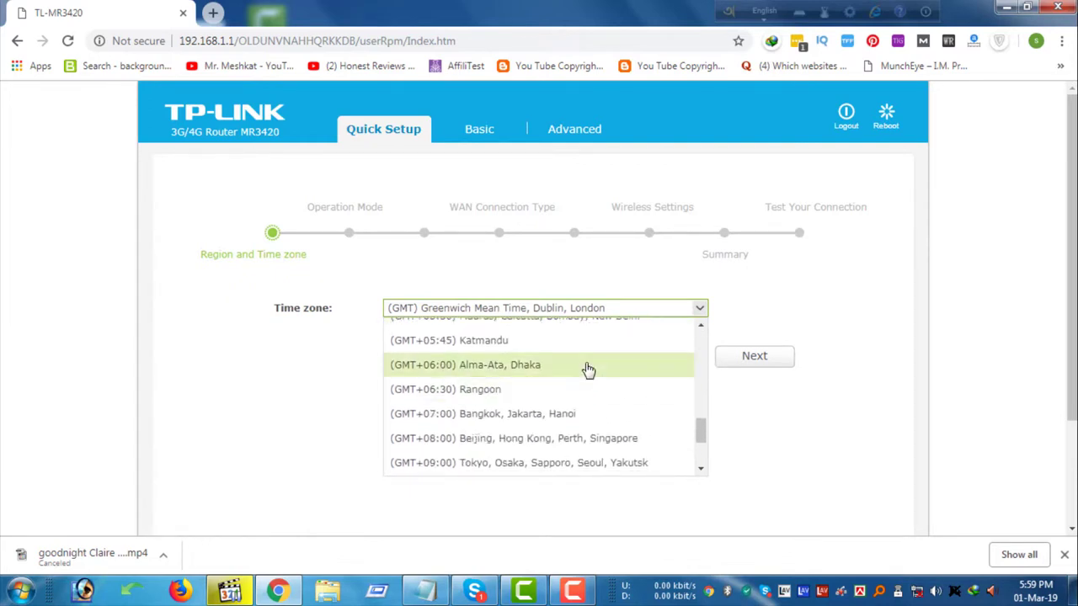
pyautogui.click(587, 368)
pyautogui.click(738, 365)
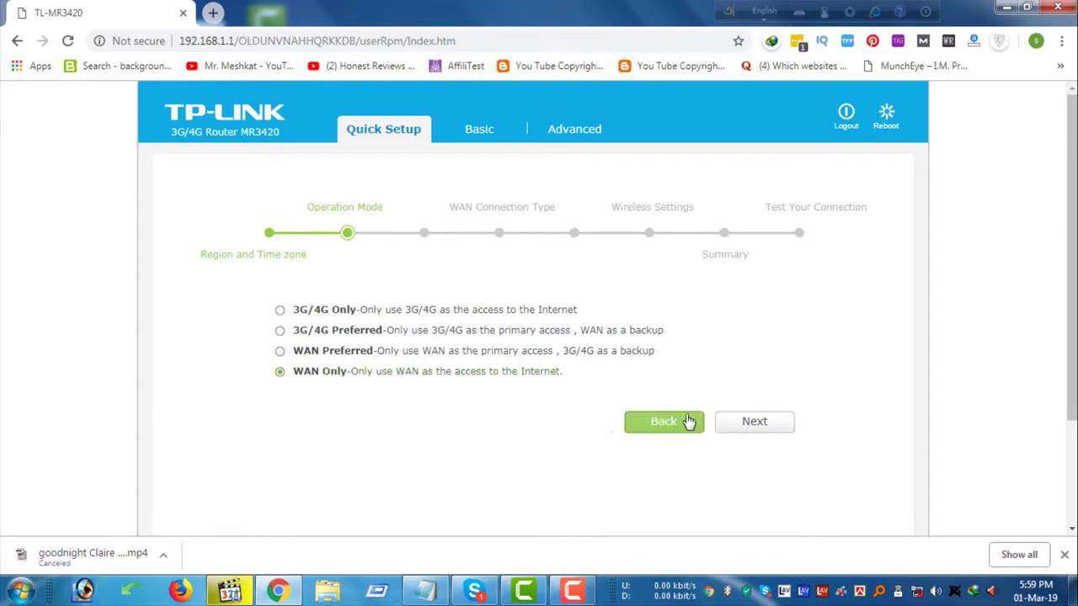
# Step: Keep the WAN Only mode, choose PPPoE as the WAN connection type, and accept the existing PPPoE credentials
pyautogui.click(745, 426)
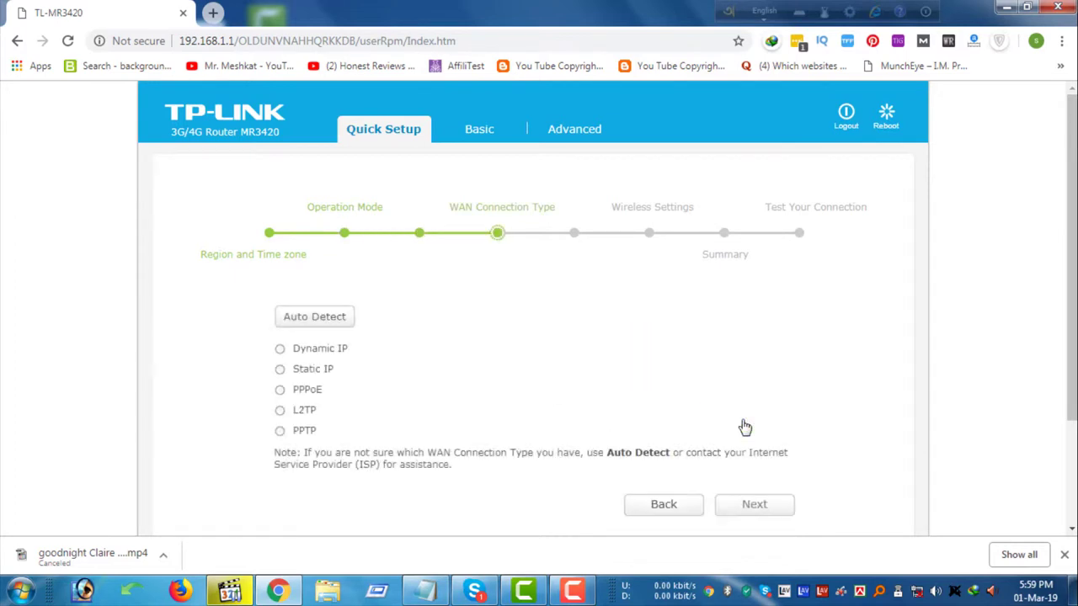
pyautogui.click(305, 375)
pyautogui.click(307, 432)
pyautogui.click(313, 392)
pyautogui.click(768, 511)
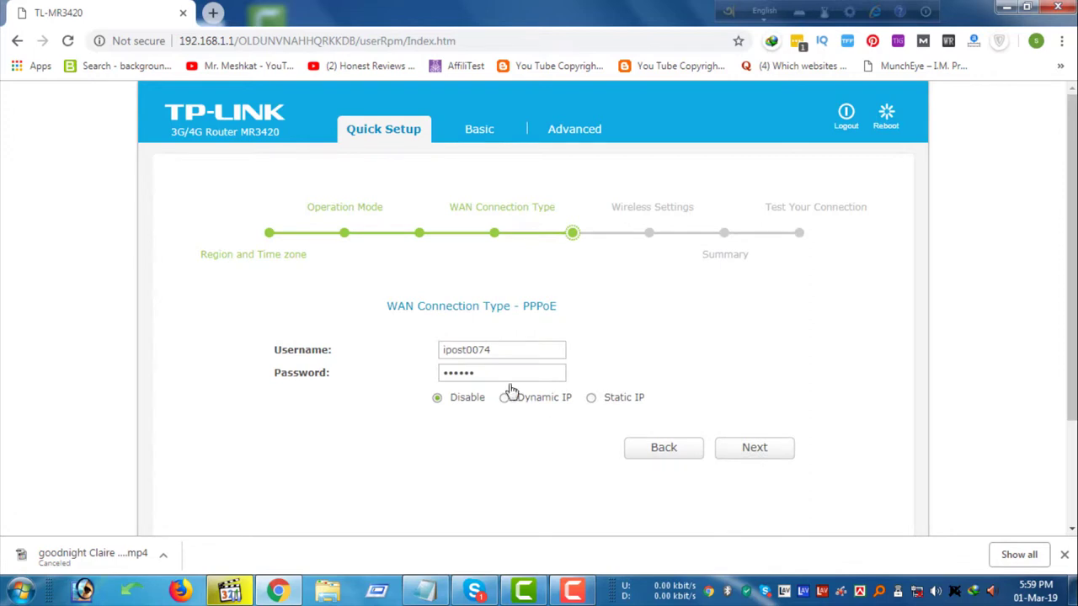
pyautogui.doubleClick(531, 352)
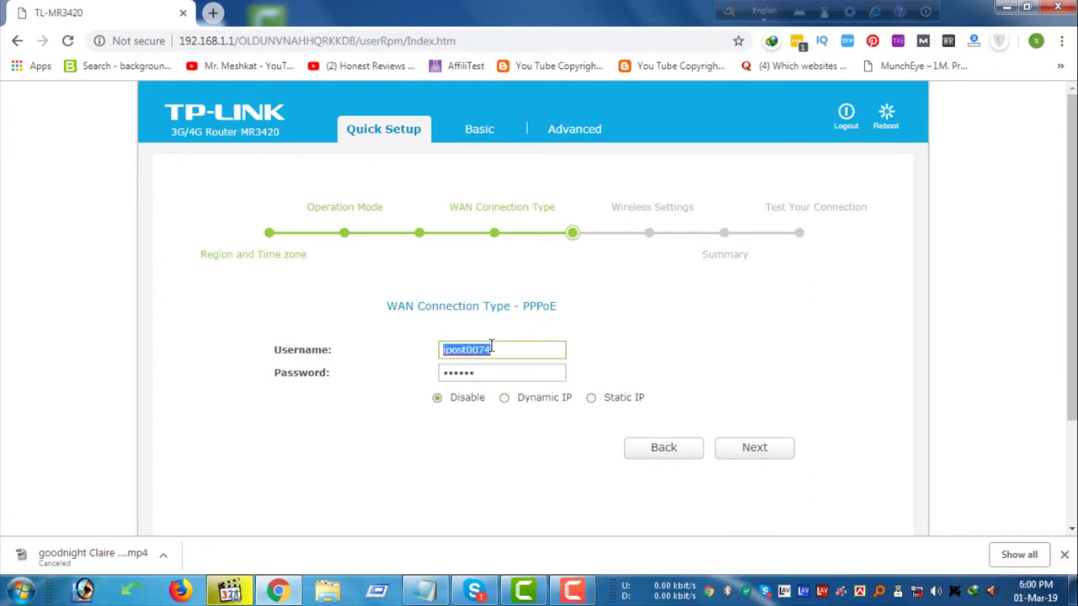
pyautogui.click(760, 454)
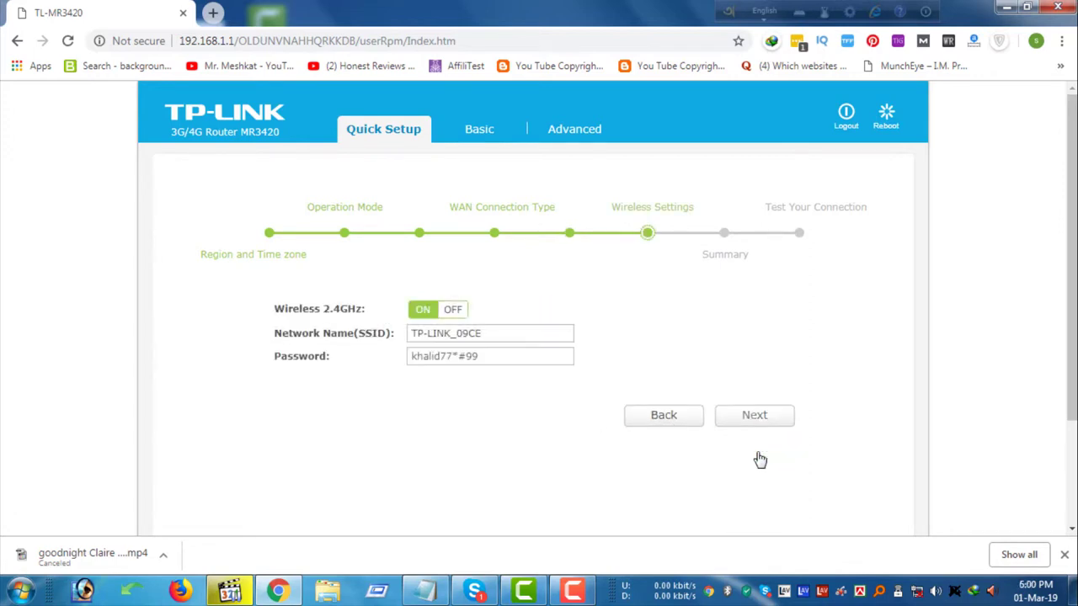
# Step: Save the Quick Setup with the existing wireless network name and password, and test the internet connection
pyautogui.tripleClick(493, 340)
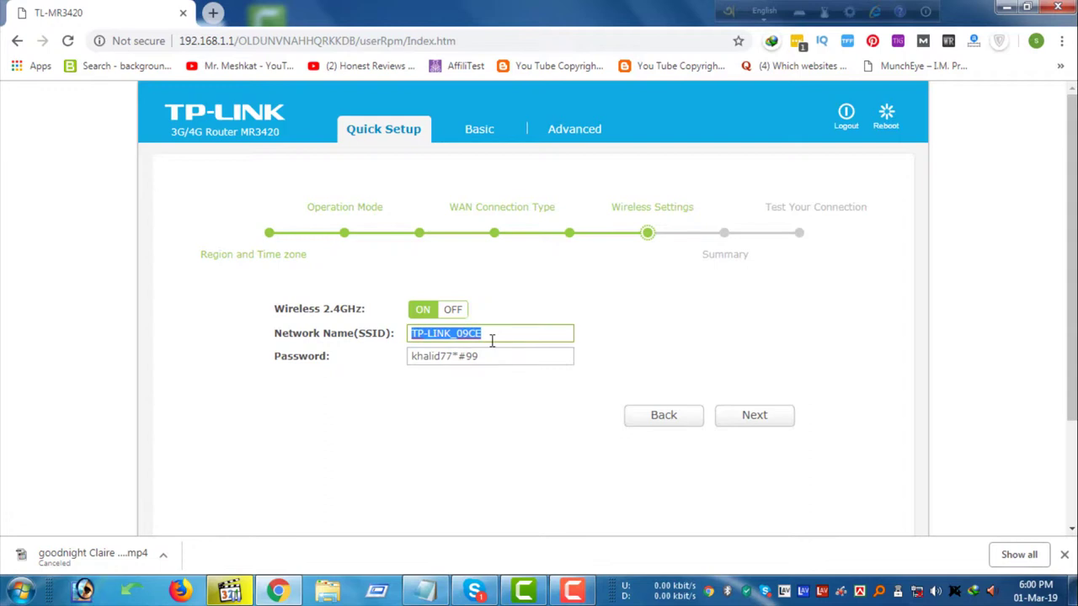
pyautogui.click(492, 335)
pyautogui.tripleClick(488, 356)
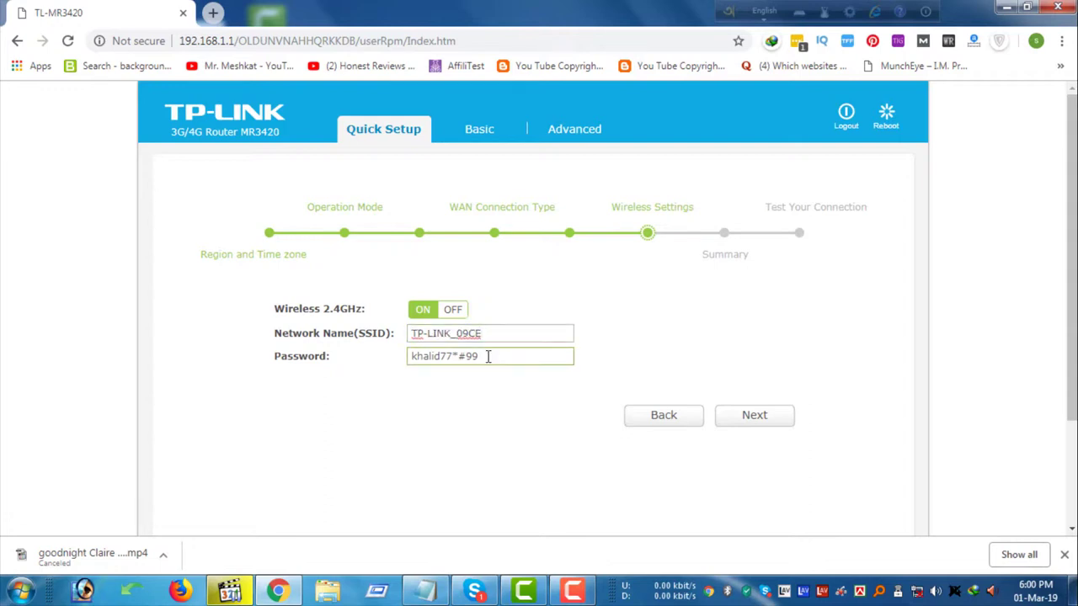
pyautogui.click(758, 421)
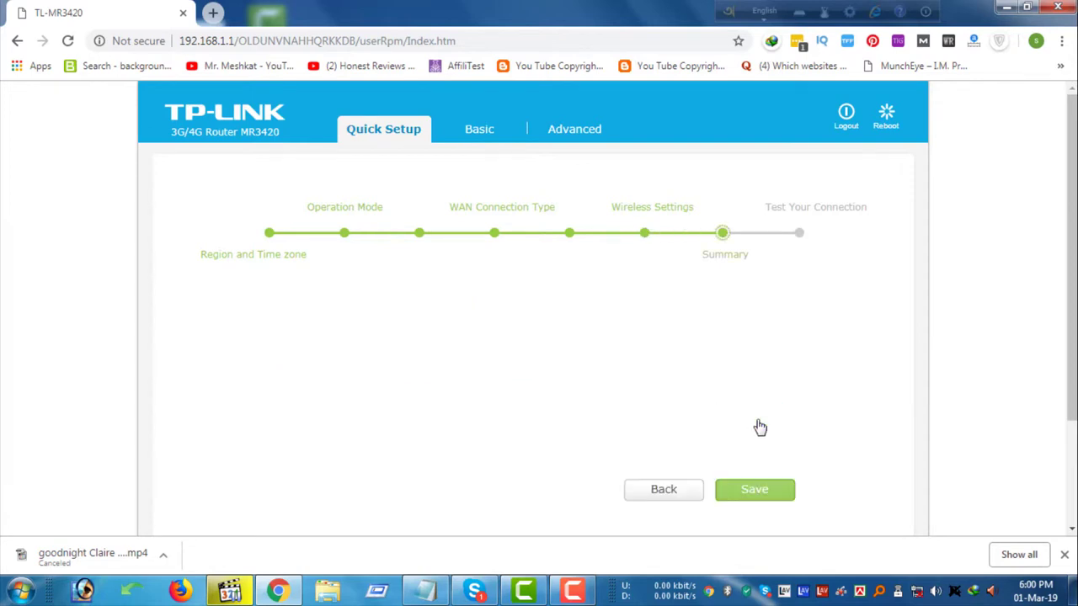
pyautogui.click(756, 490)
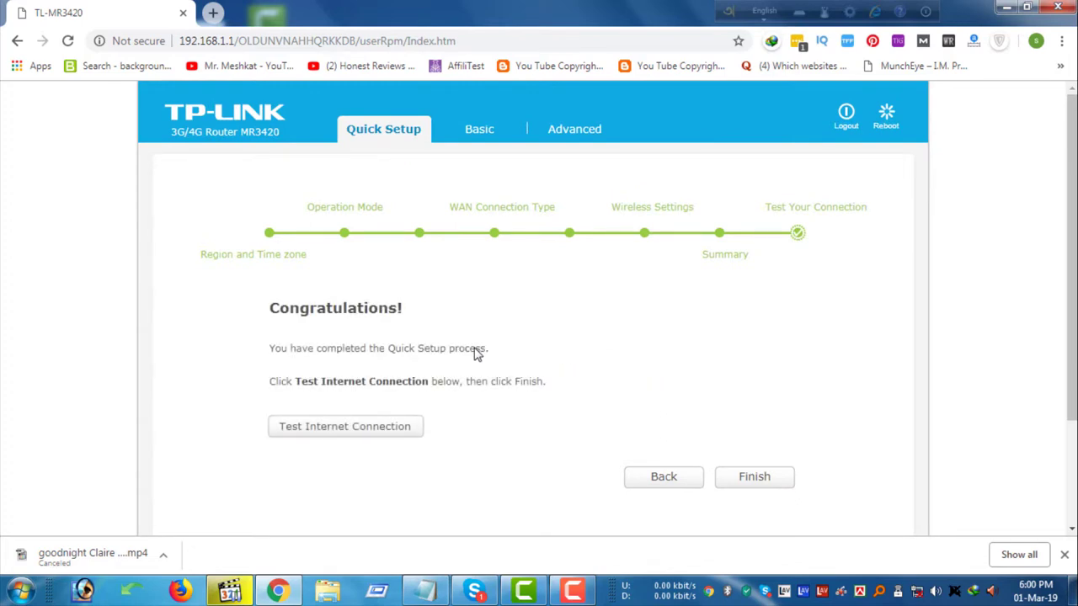
pyautogui.click(389, 434)
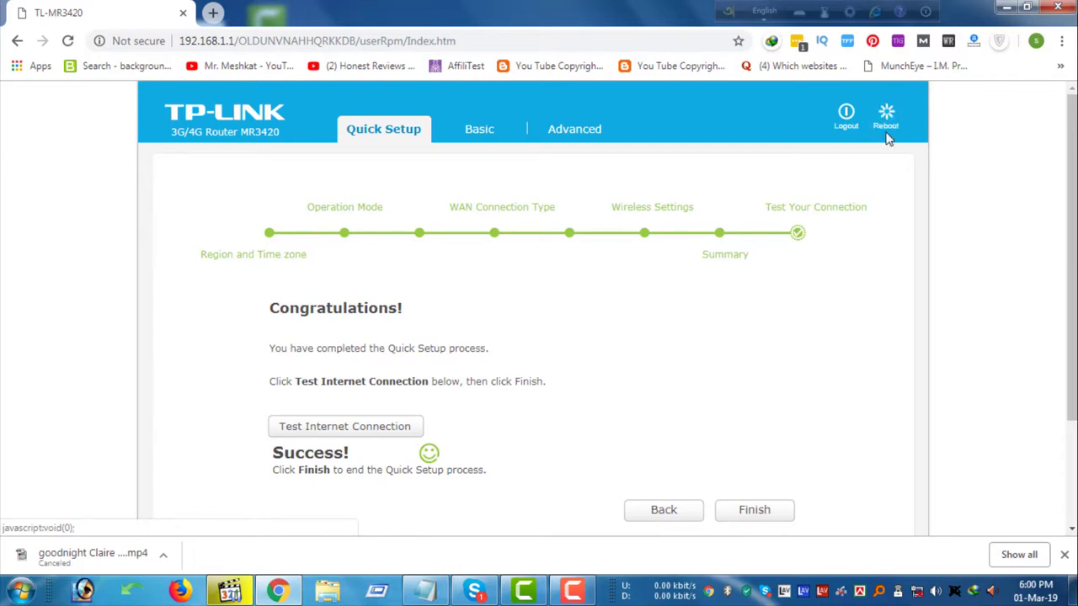
# Step: Review the DHCP client list in the advanced settings, and open the DHCP settings page
pyautogui.click(573, 136)
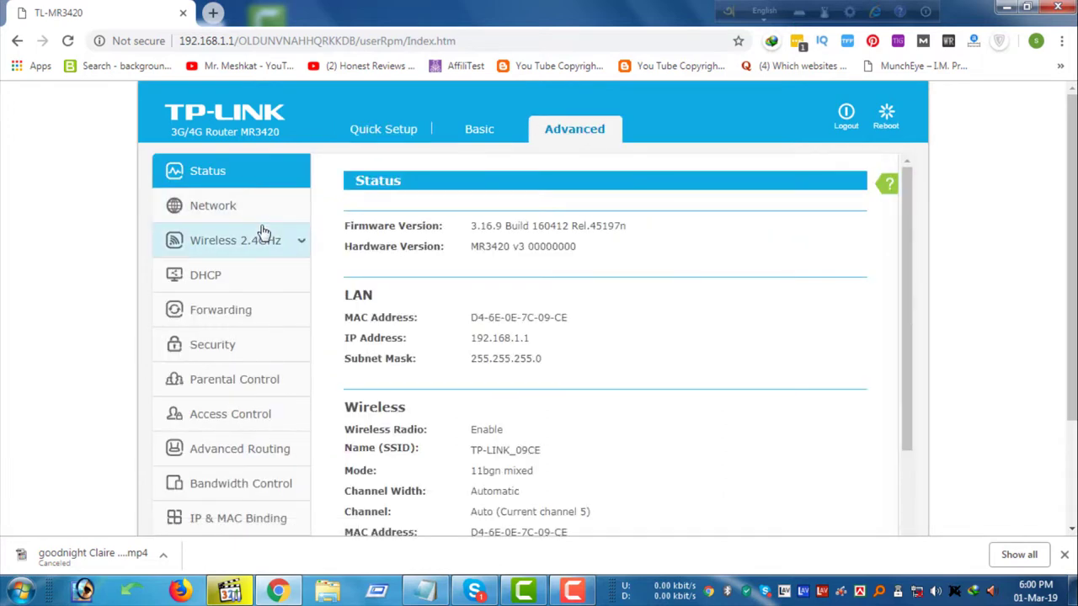
pyautogui.click(260, 288)
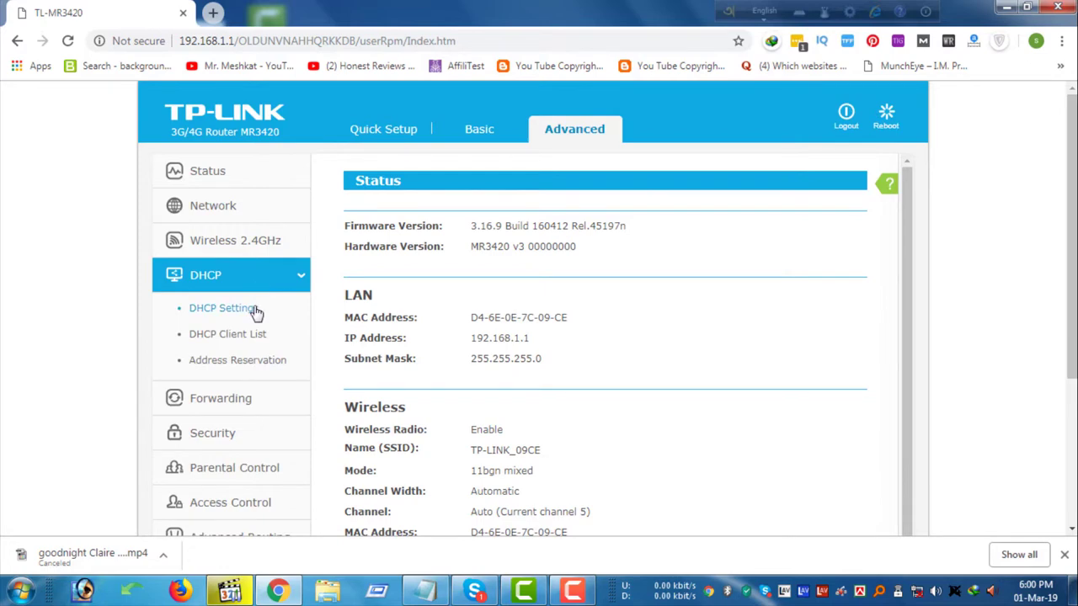
pyautogui.click(256, 336)
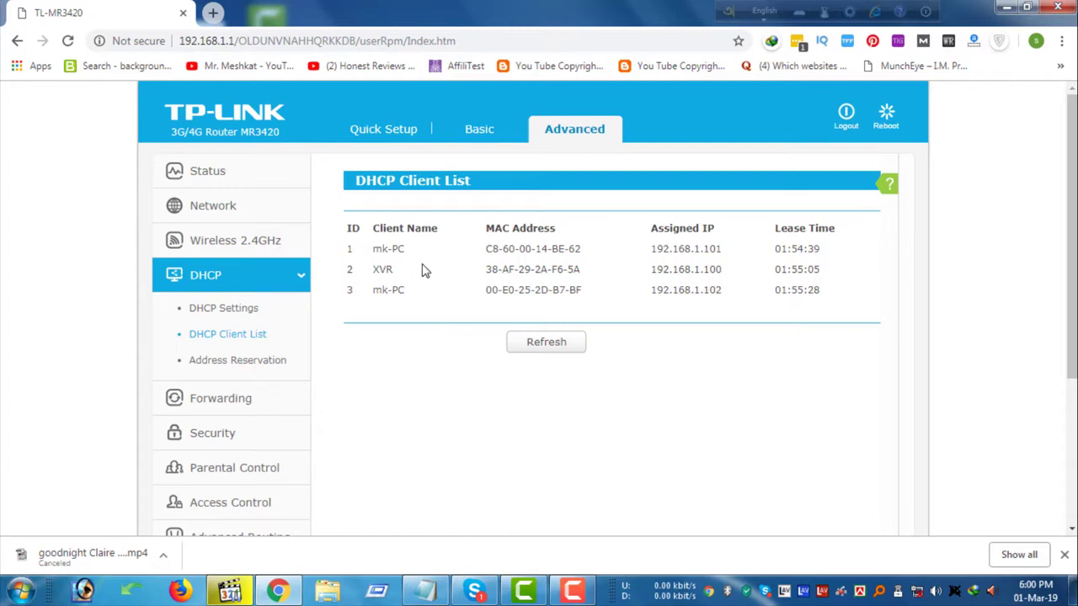
pyautogui.scroll(-1, 426, 270)
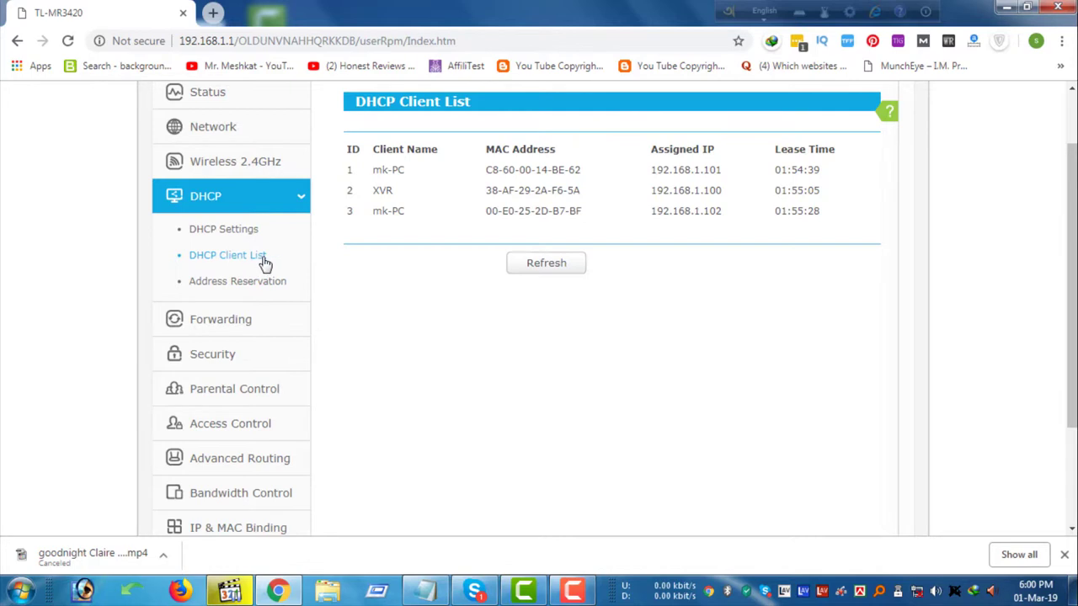
pyautogui.click(246, 233)
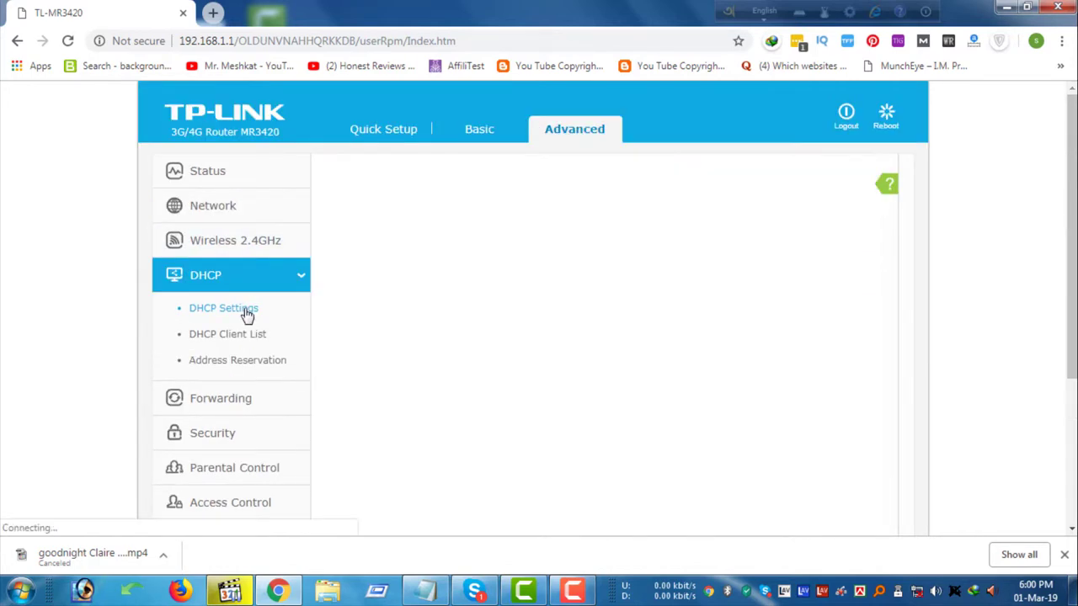
# Step: Review the DHCP server settings, and open the Static Routing List under Advanced Routing to examine it
pyautogui.scroll(-1, 483, 311)
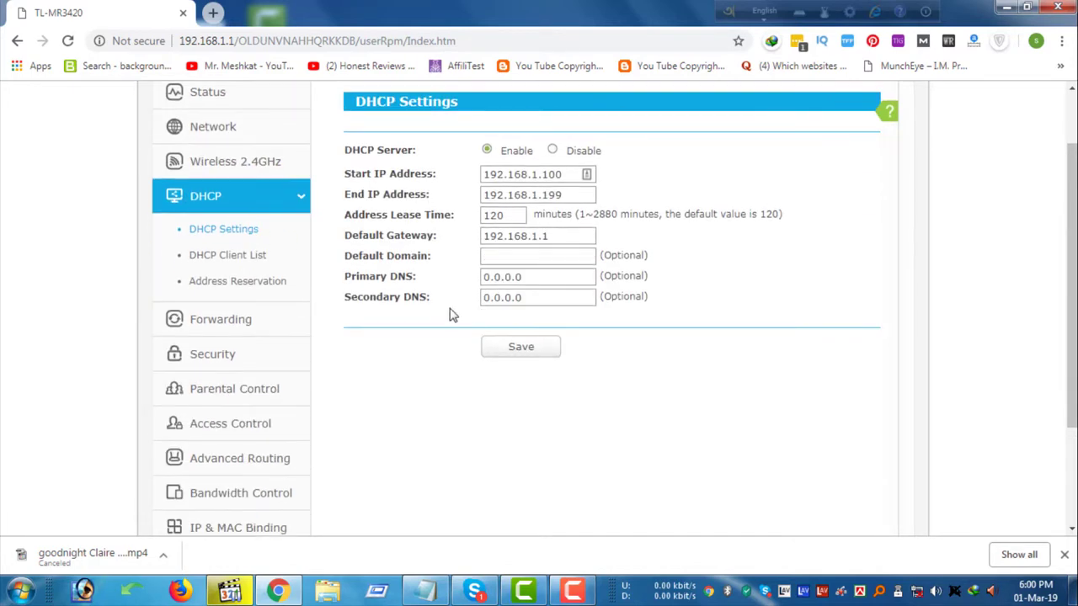
pyautogui.scroll(-1, 344, 303)
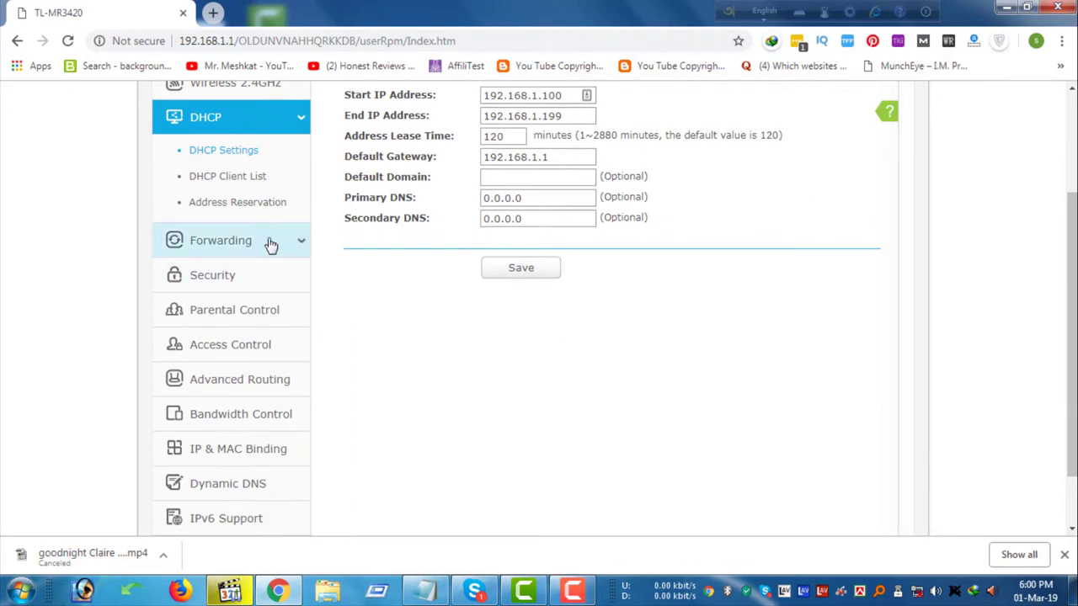
pyautogui.click(262, 383)
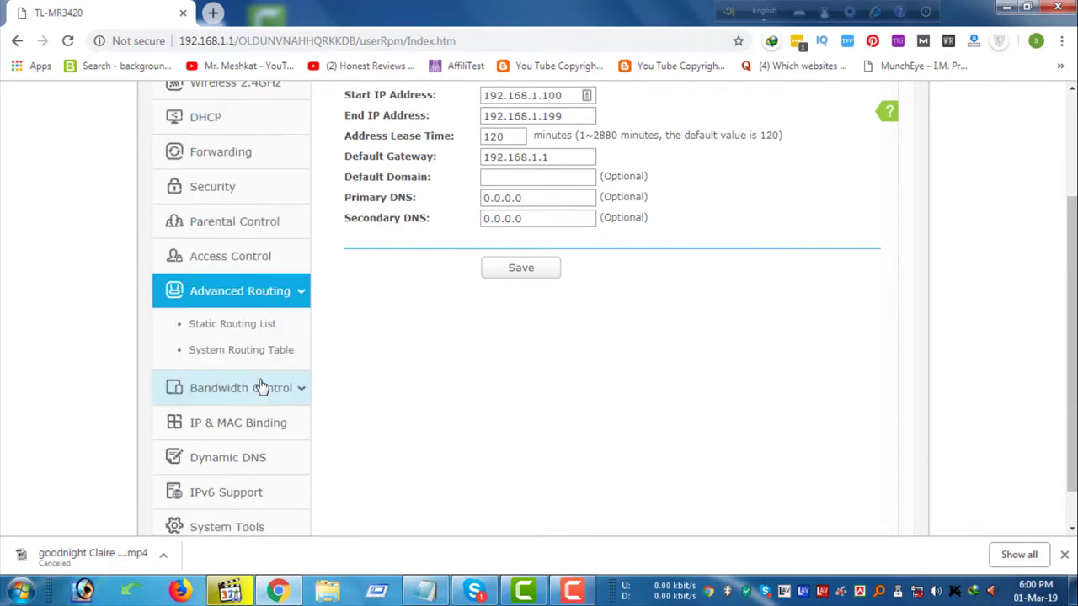
pyautogui.click(195, 323)
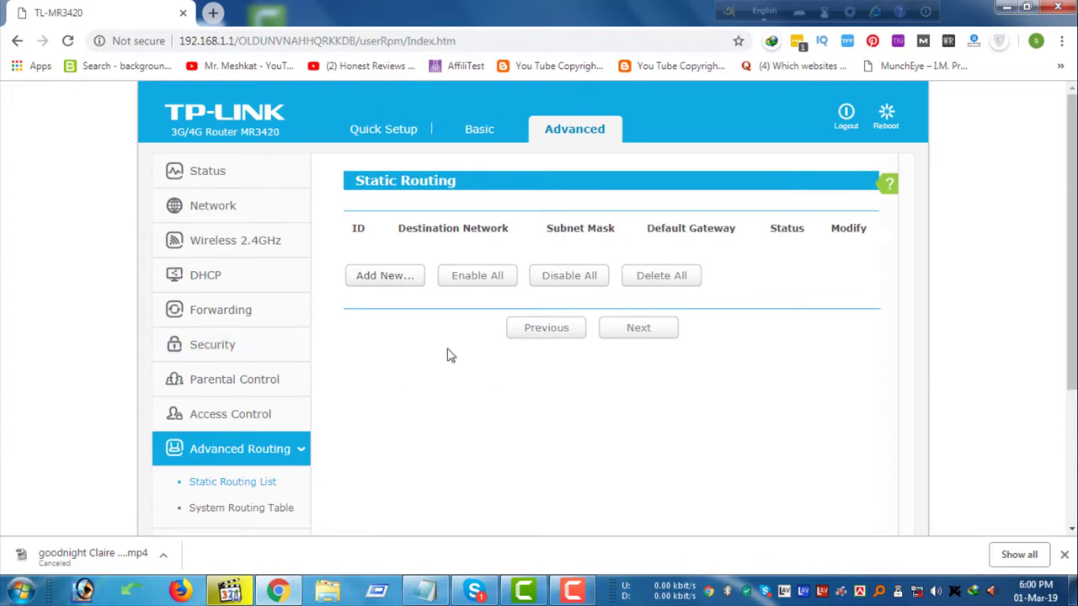
pyautogui.scroll(-2, 447, 354)
pyautogui.scroll(1, 448, 353)
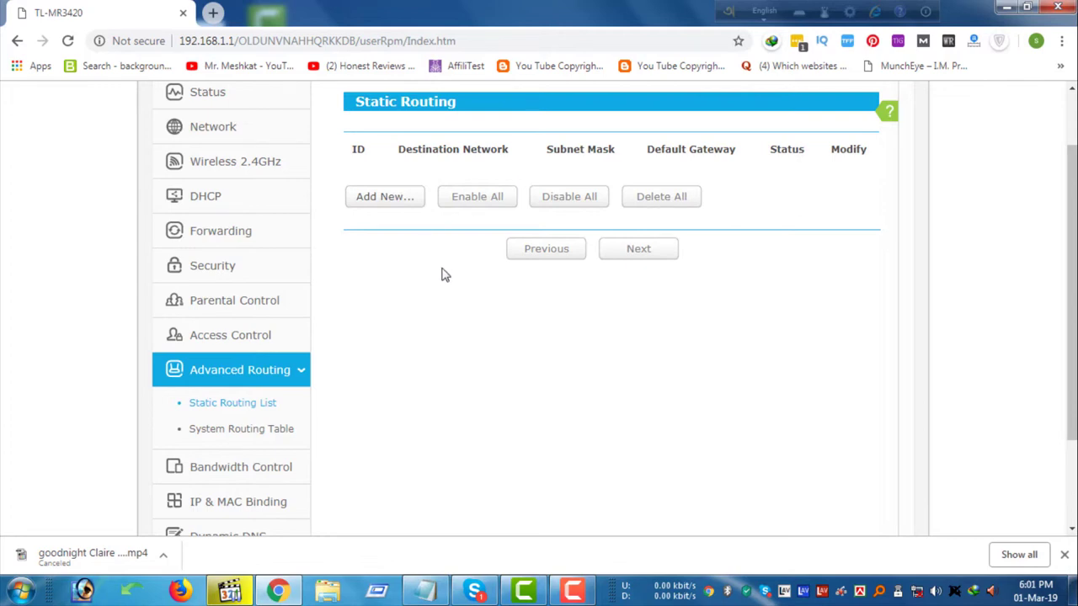
# Step: Open the Firmware Upgrade page in System Tools and examine its file selection, version details and upgrade option
pyautogui.scroll(-3, 442, 276)
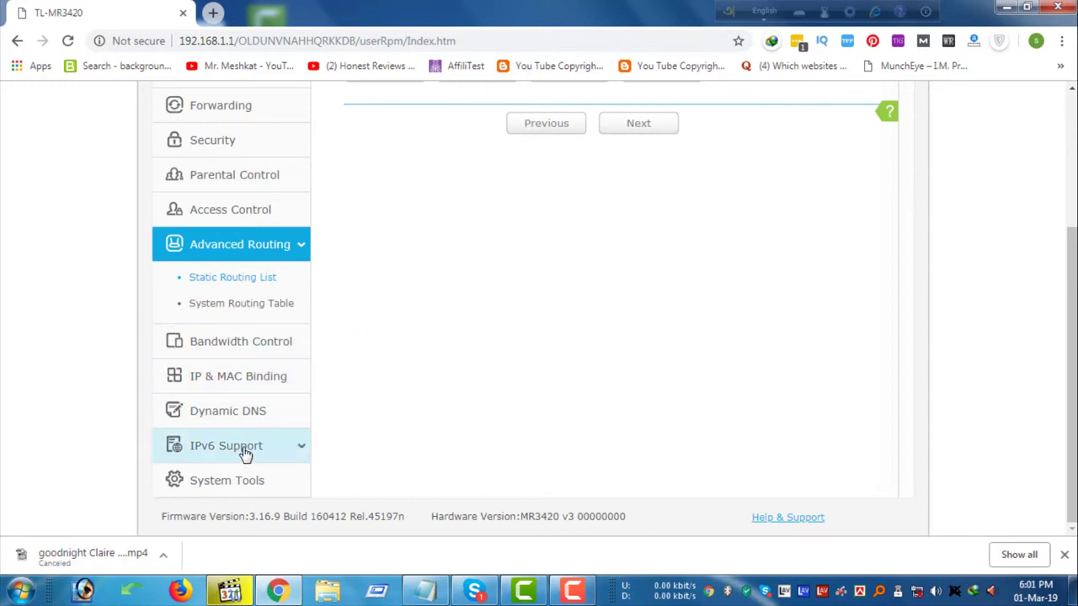
pyautogui.click(251, 487)
pyautogui.scroll(-3, 254, 476)
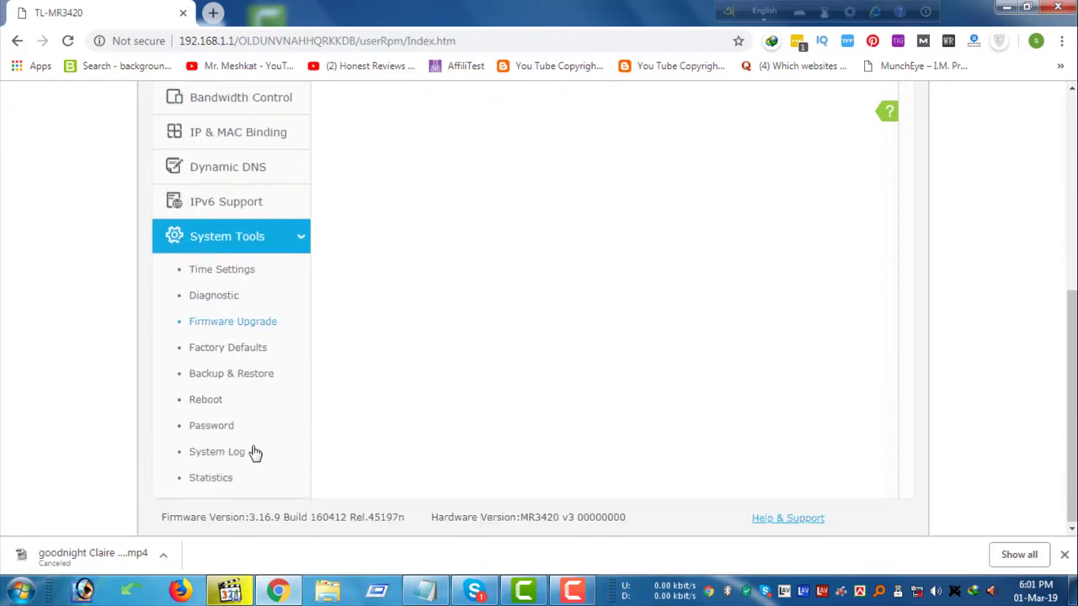
pyautogui.click(230, 324)
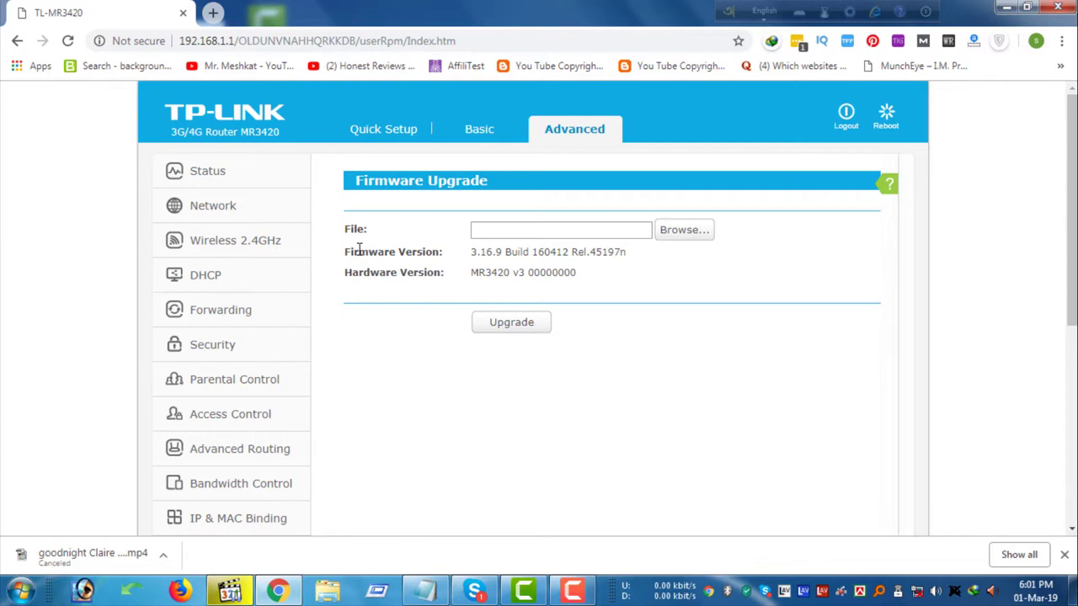
pyautogui.scroll(-1, 366, 301)
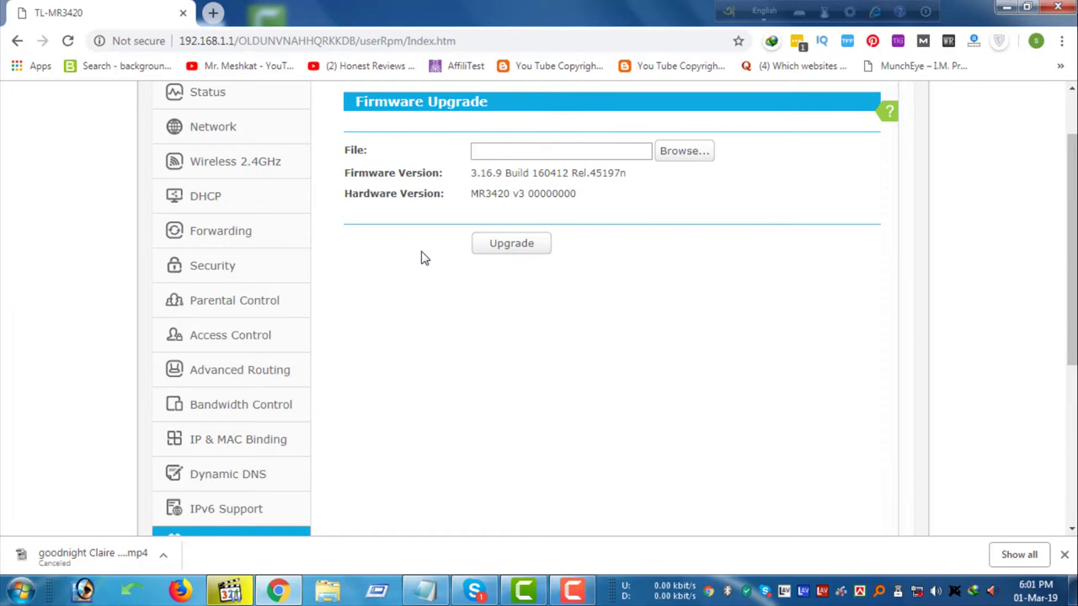
pyautogui.scroll(1, 404, 234)
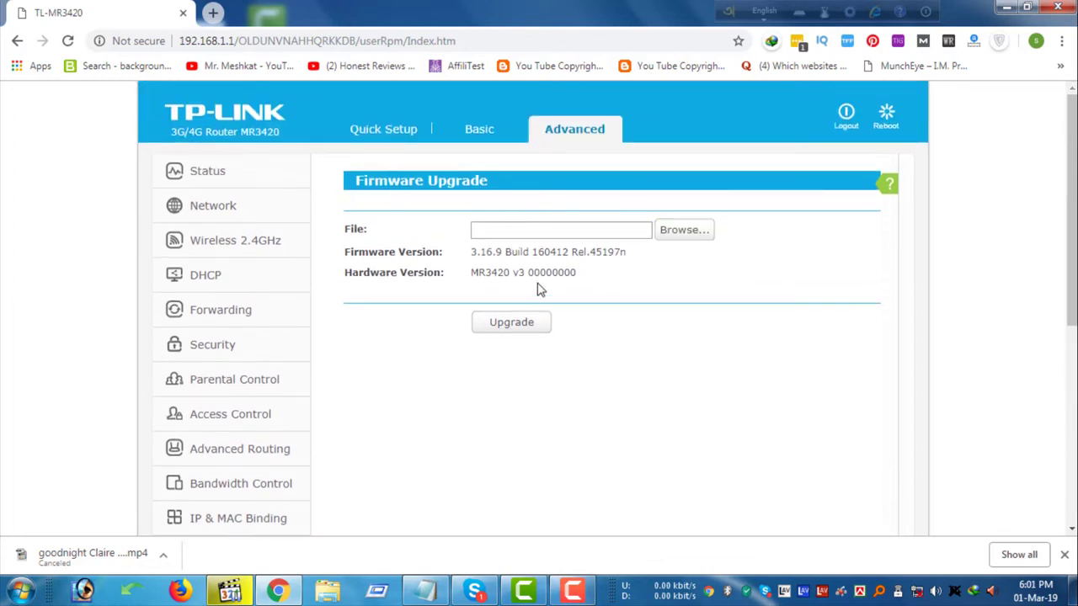
pyautogui.scroll(-4, 530, 288)
pyautogui.scroll(4, 495, 318)
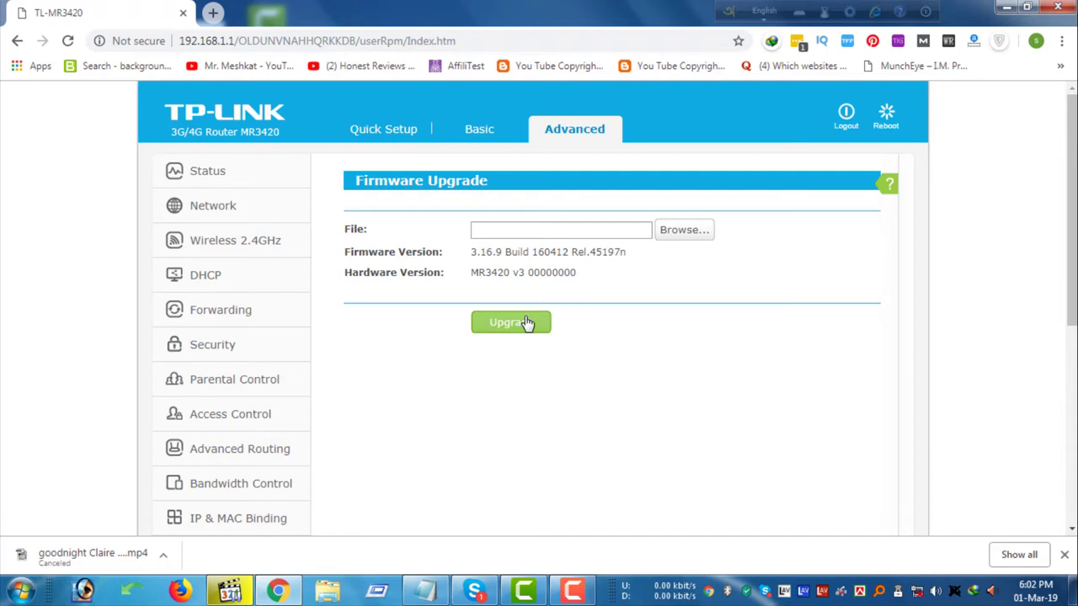
# Step: View the Factory Defaults page and the Reboot page in System Tools without restoring or rebooting the router
pyautogui.scroll(-4, 525, 323)
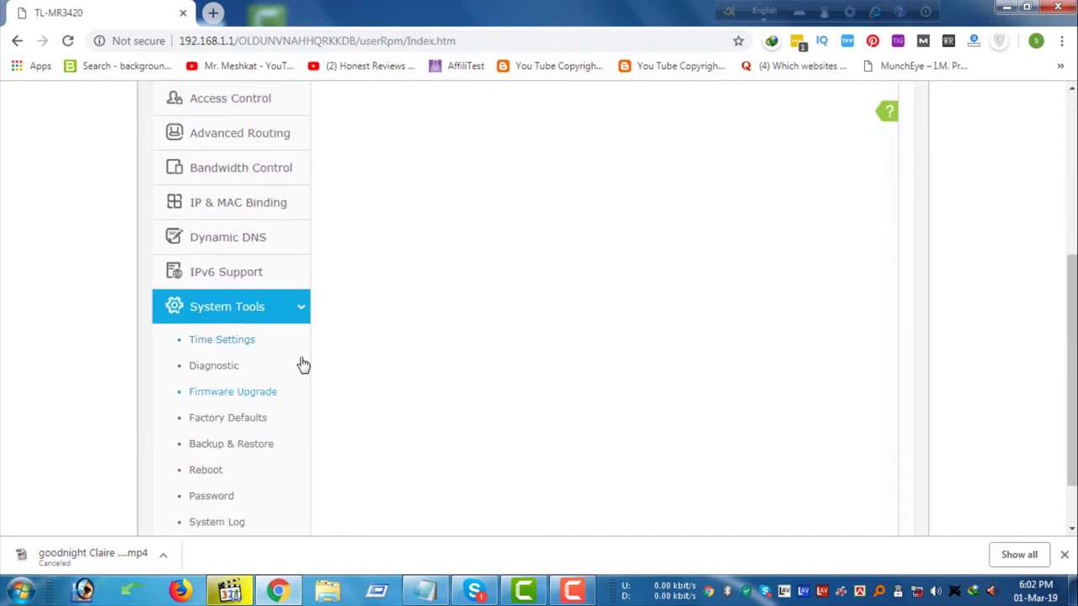
pyautogui.click(257, 347)
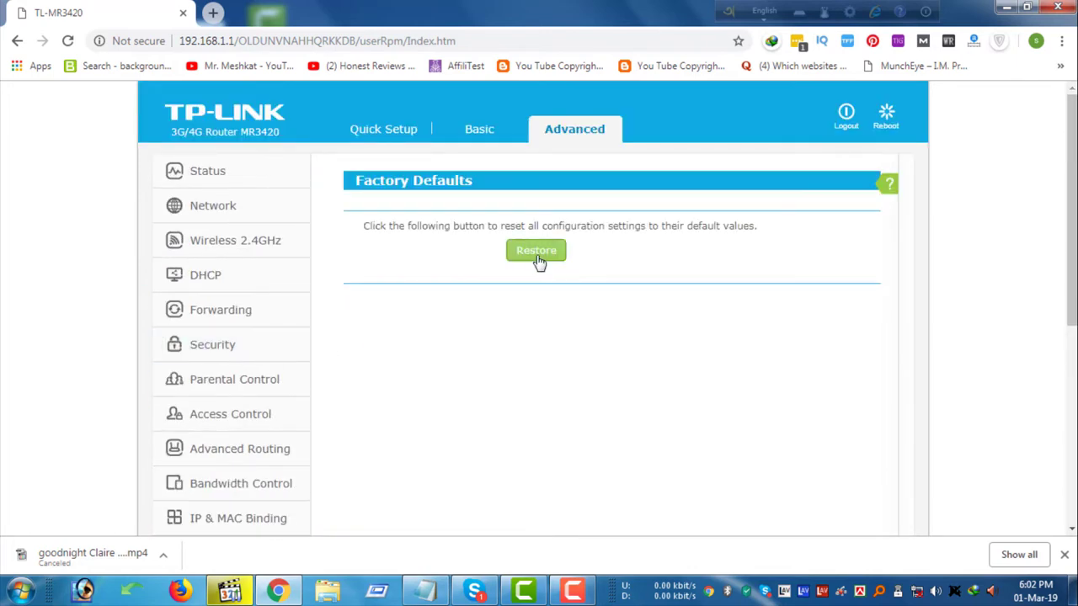
pyautogui.scroll(-4, 539, 263)
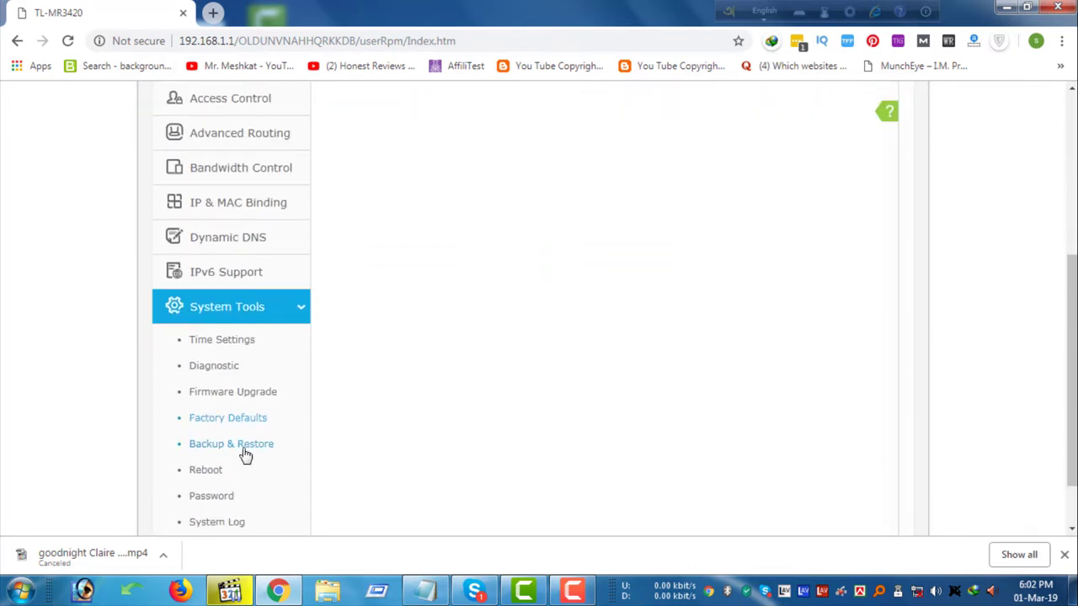
pyautogui.click(210, 471)
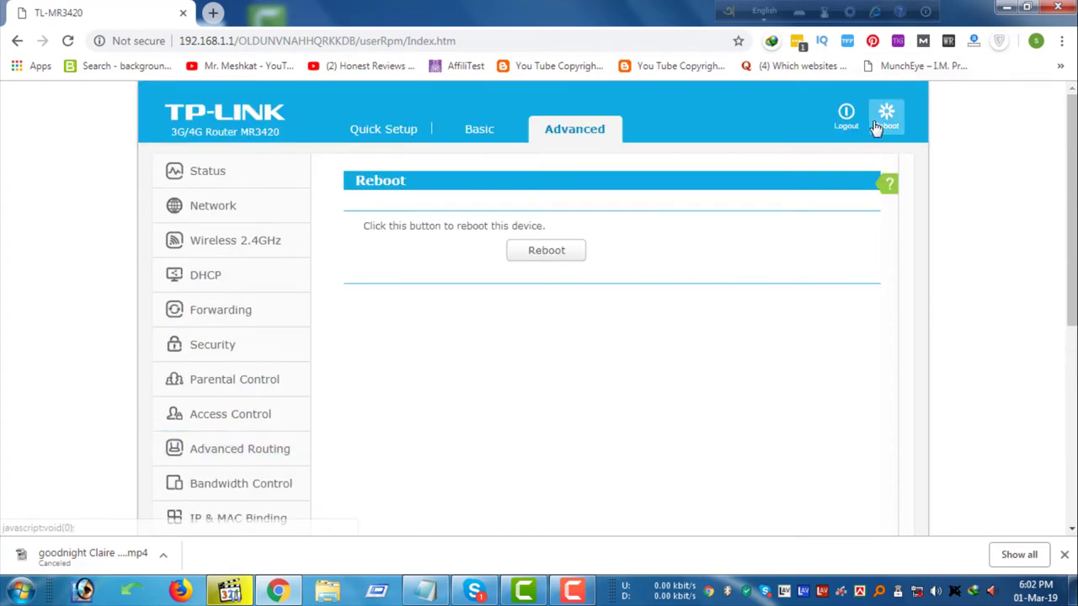
# Step: Open the Password page in System Tools and examine the fields for changing the router's login user name and password
pyautogui.scroll(-4, 570, 234)
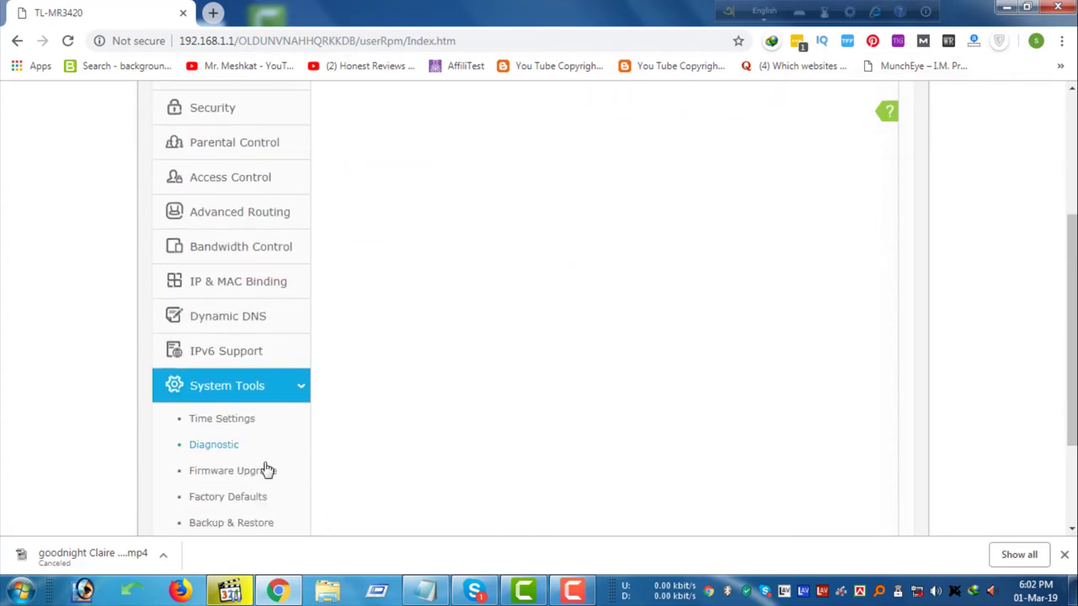
pyautogui.scroll(-2, 266, 470)
pyautogui.click(228, 427)
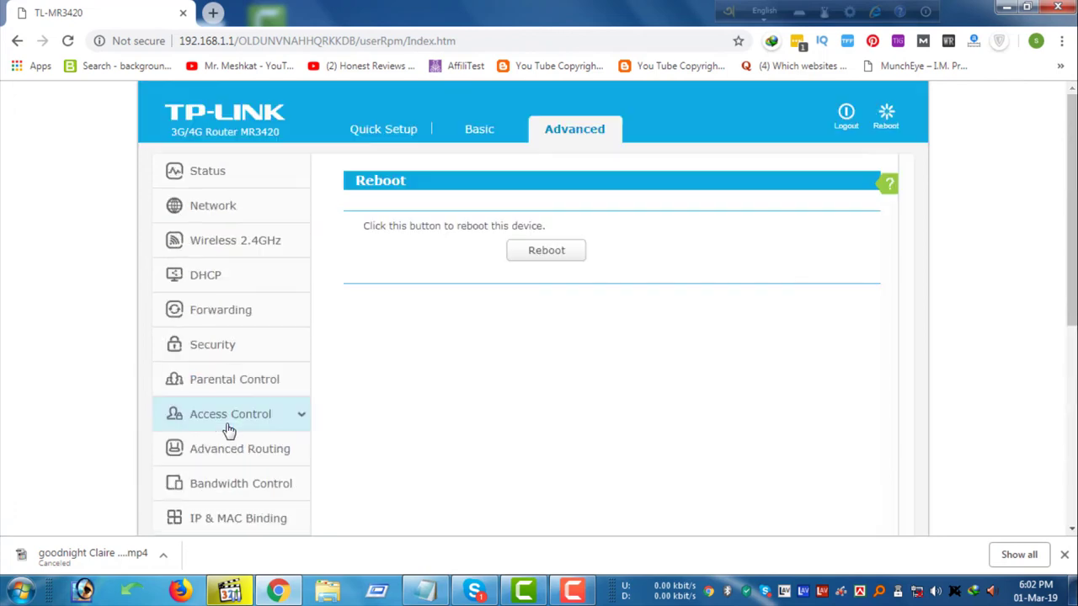
pyautogui.click(593, 247)
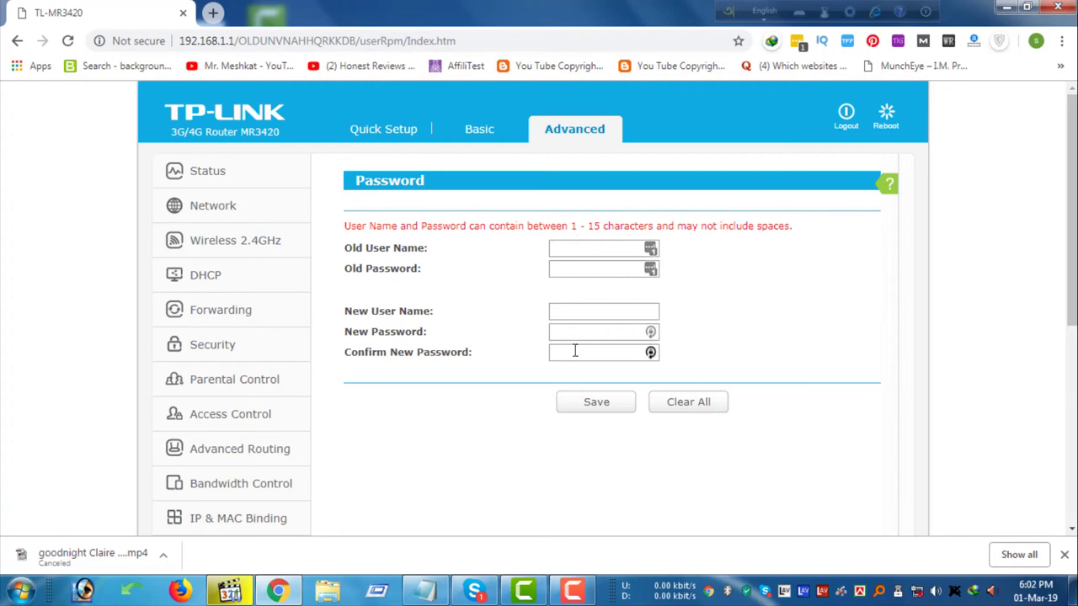
pyautogui.scroll(-5, 574, 350)
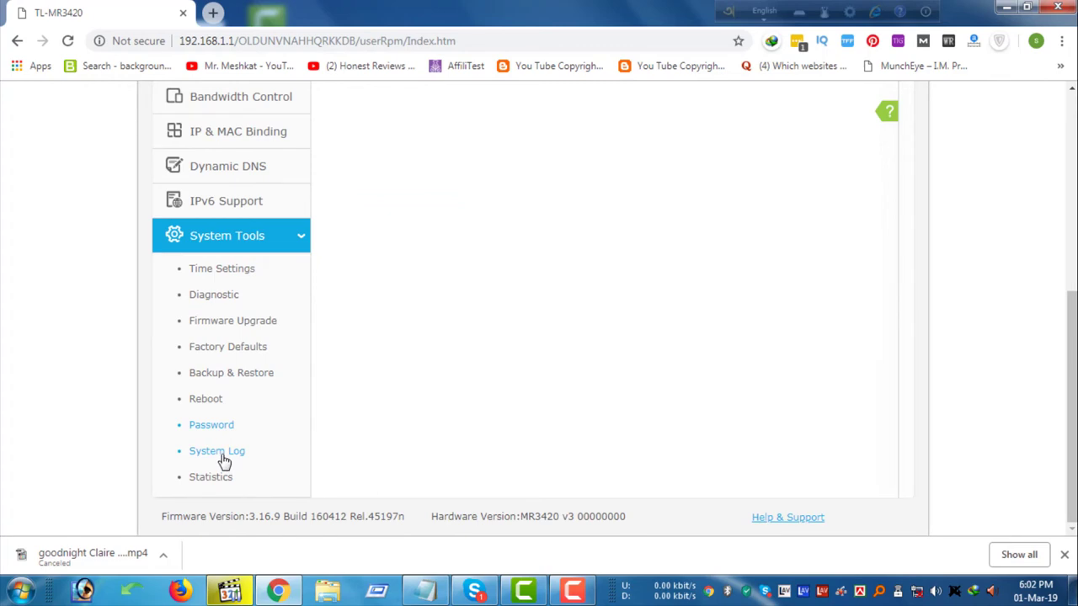
pyautogui.scroll(5, 345, 461)
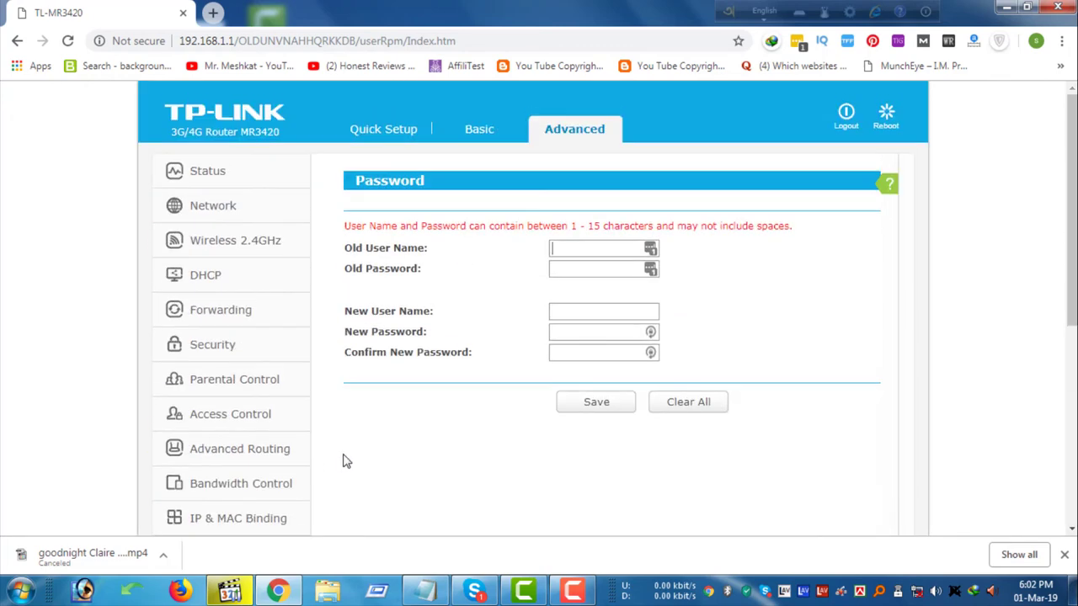